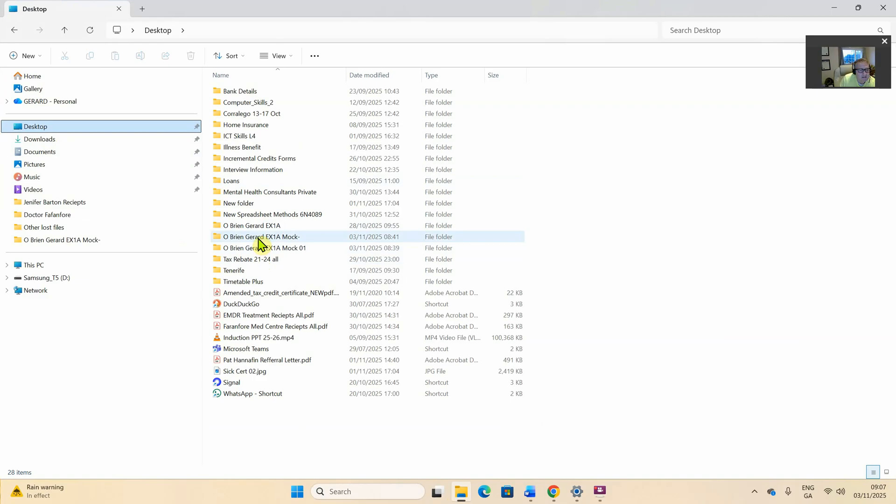
Browse the EX1A, EX1A Mock and Mock 01 Desktop folders, then minimise File Explorer
double_click(256, 226)
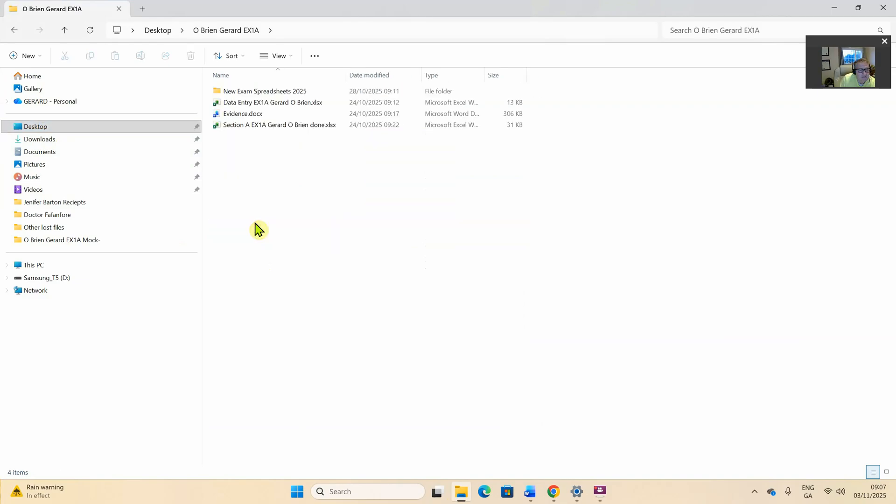
click(11, 32)
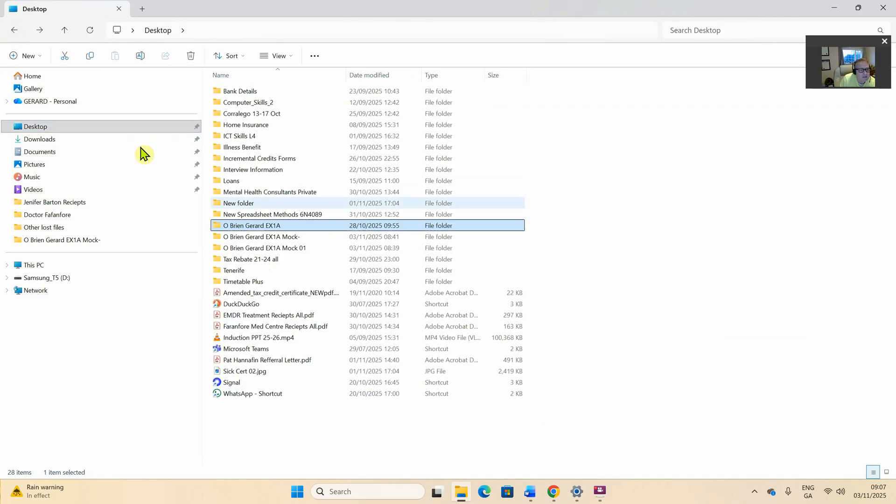
double_click(258, 238)
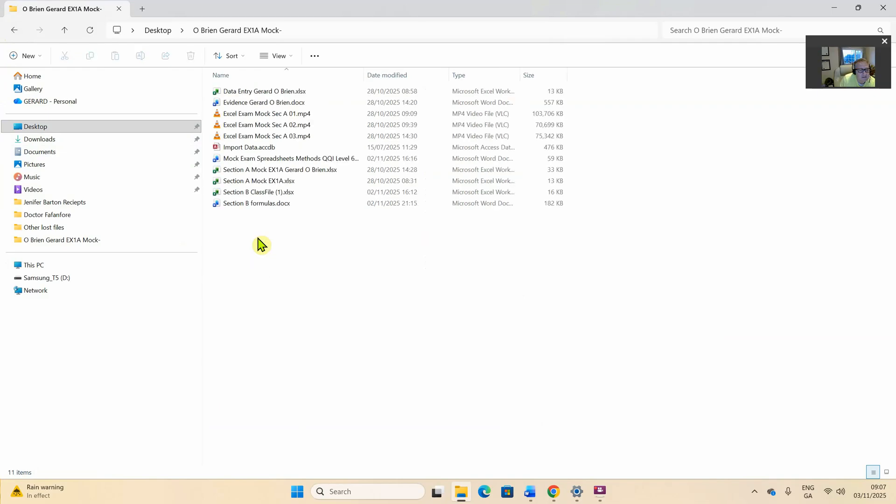
click(14, 31)
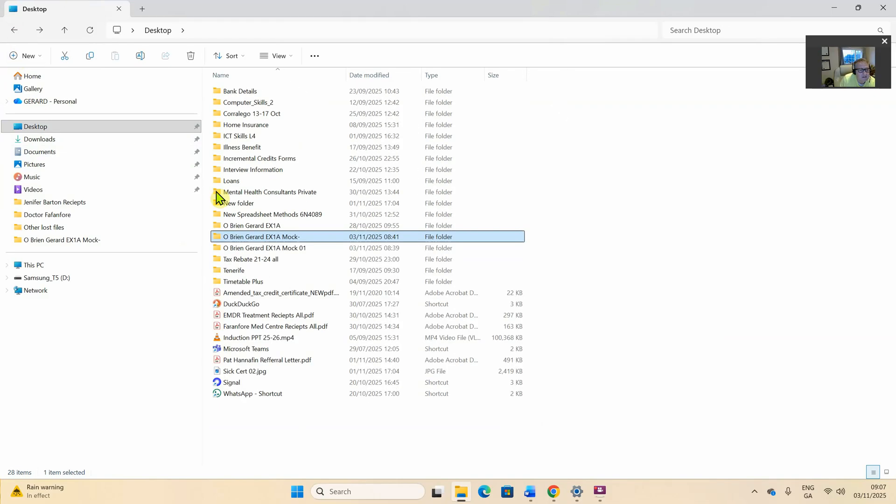
double_click(277, 248)
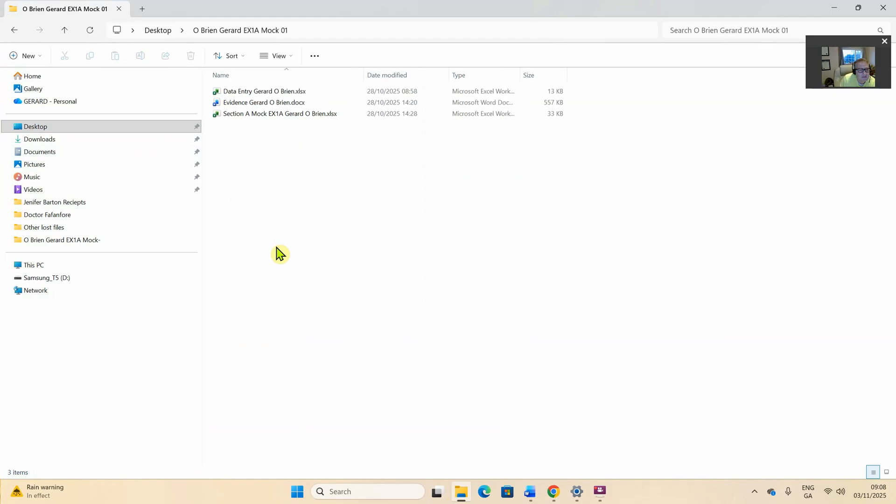
click(250, 116)
click(238, 105)
click(835, 10)
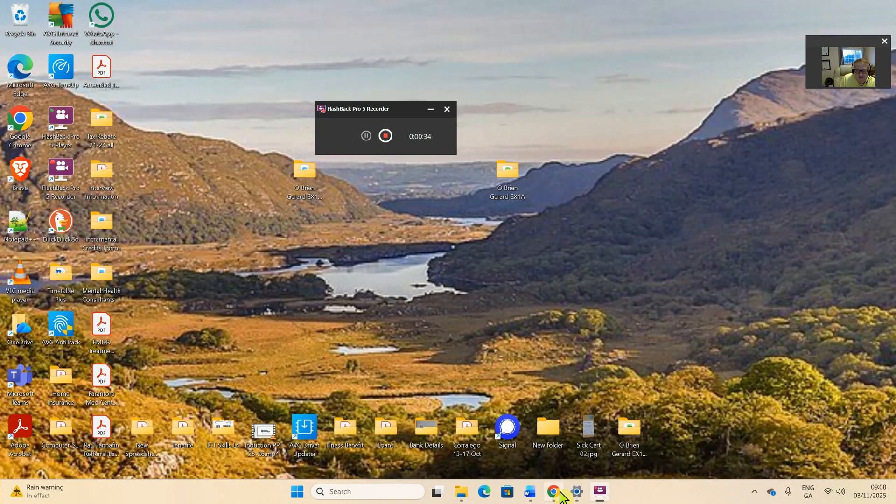
Save the e-mailed Section B.zip attachment to the Downloads folder
mouse_move(550, 498)
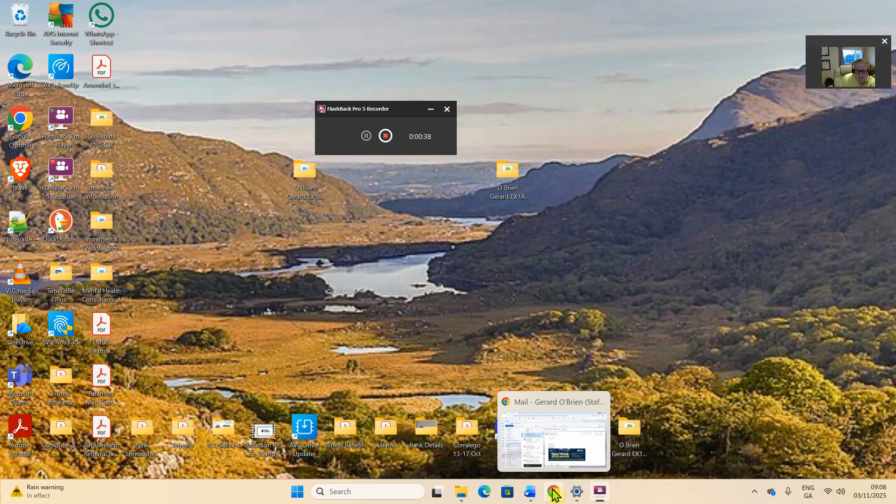
click(554, 491)
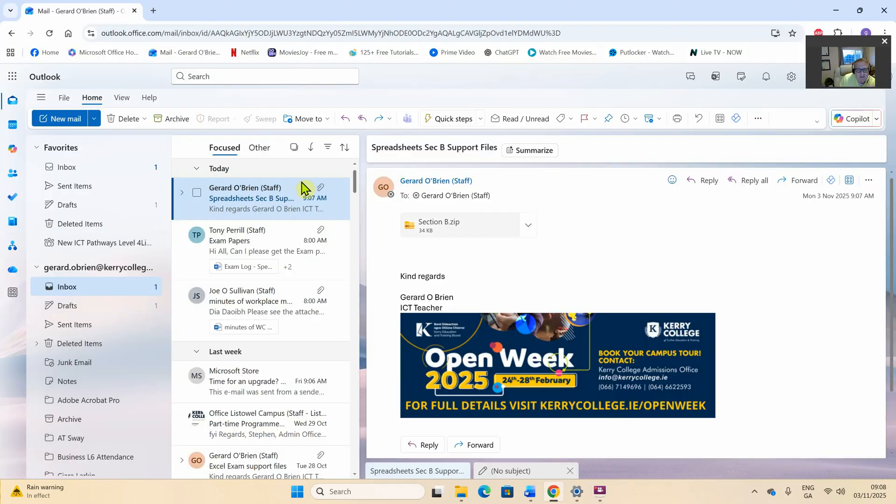
click(529, 226)
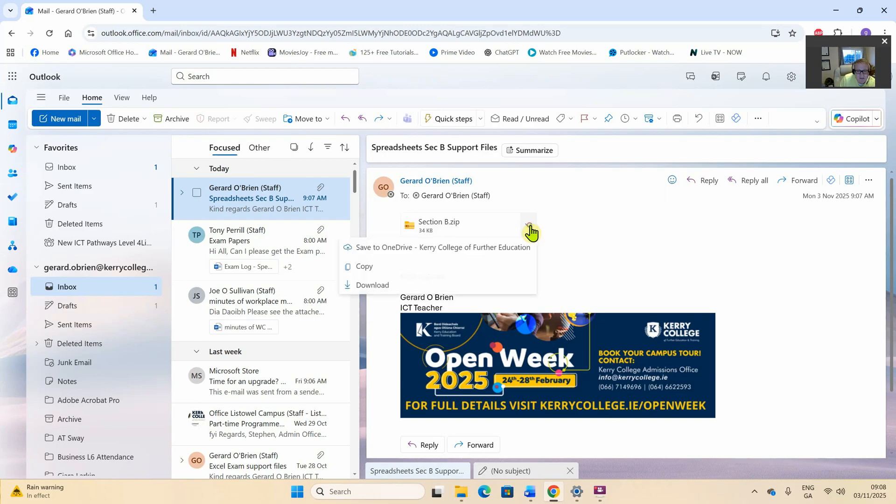
click(417, 291)
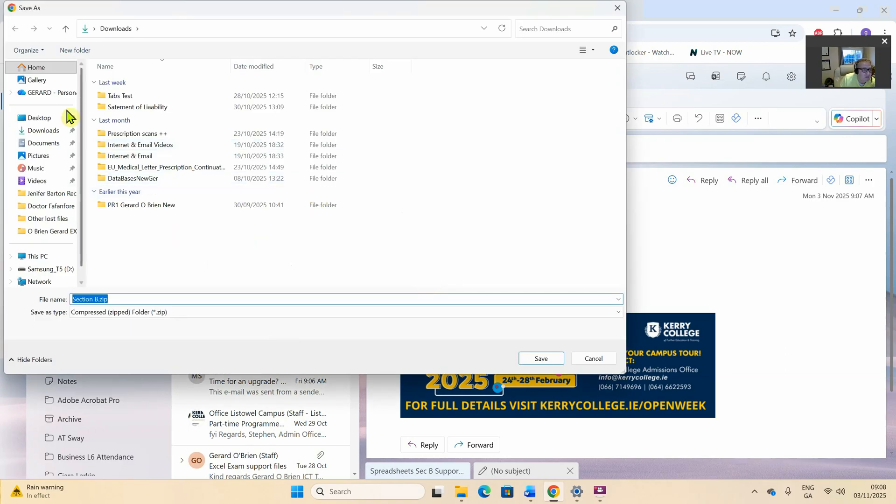
click(43, 131)
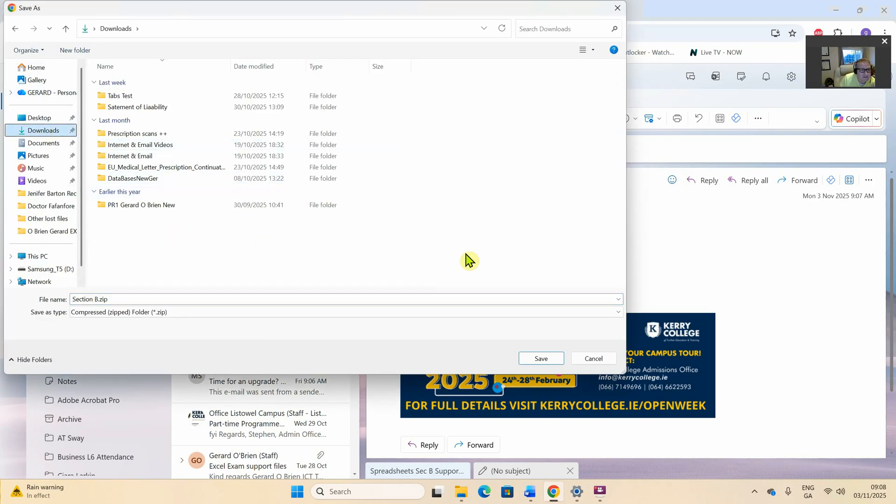
click(539, 359)
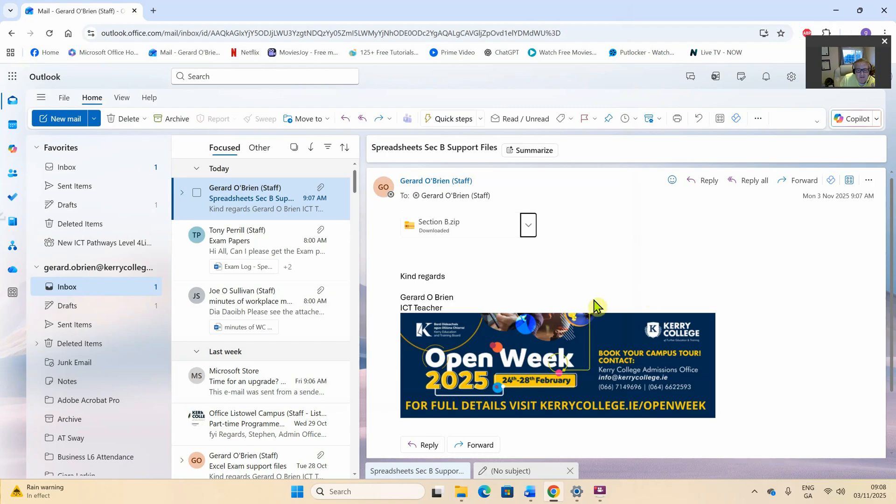
click(462, 493)
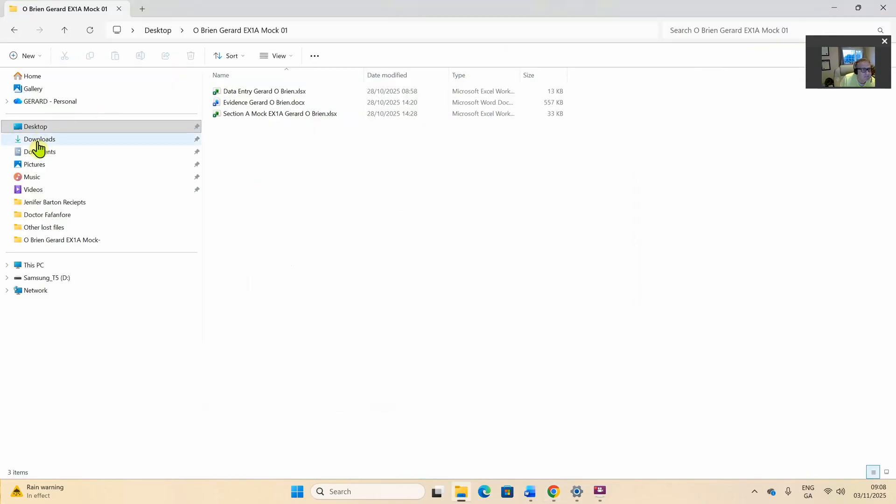
Copy Section B.zip from Downloads and paste it into the Mock 01 folder
click(38, 139)
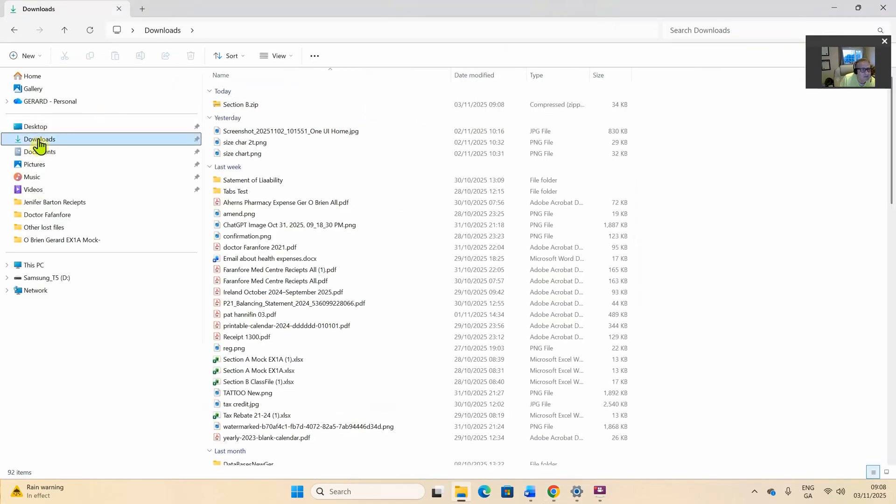
right_click(232, 111)
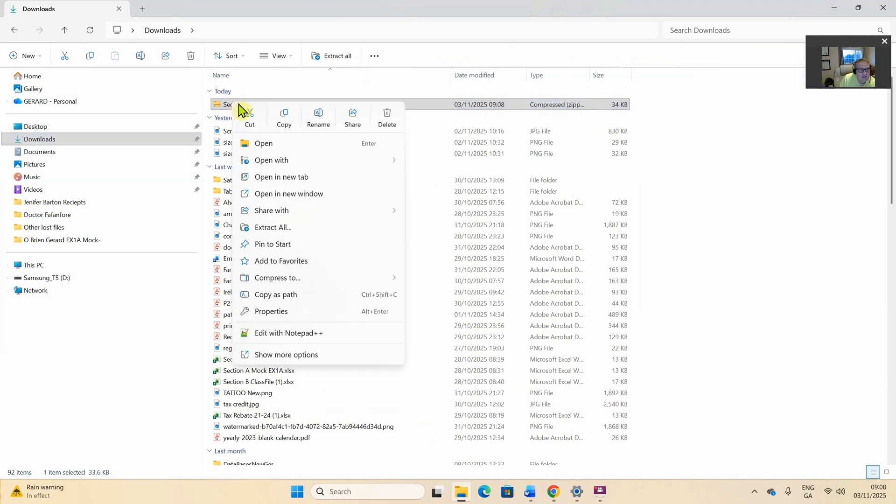
click(284, 117)
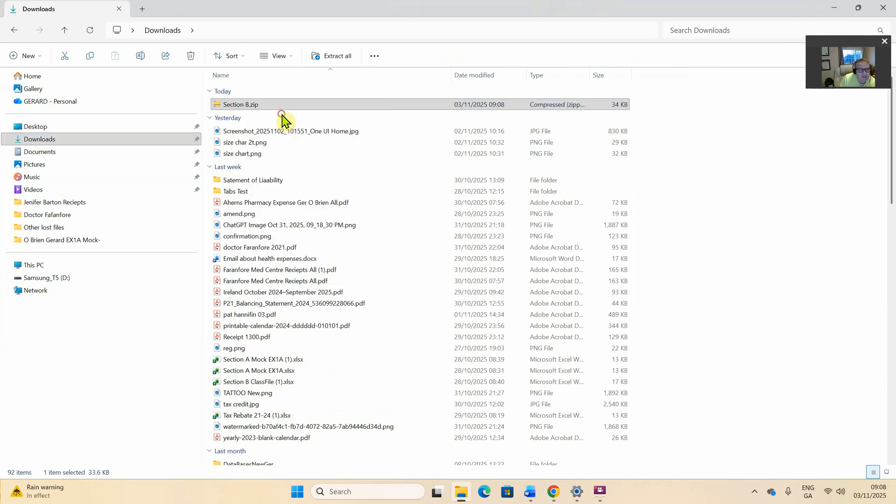
click(829, 9)
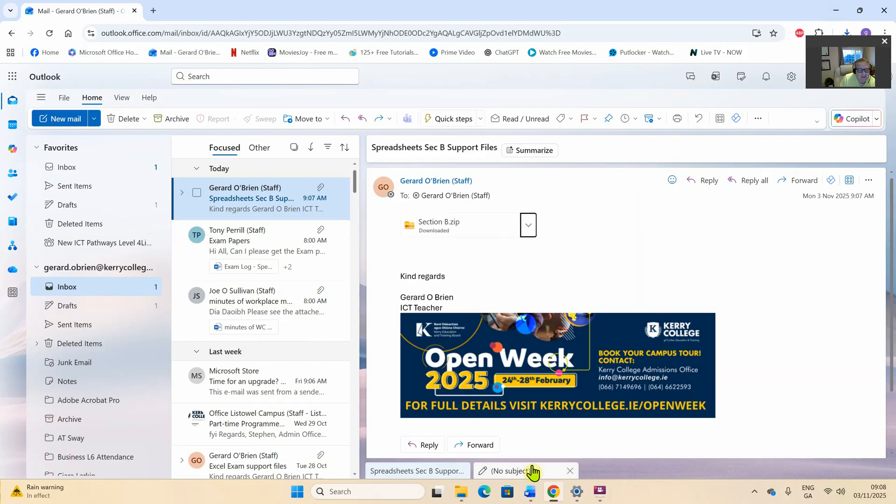
click(459, 492)
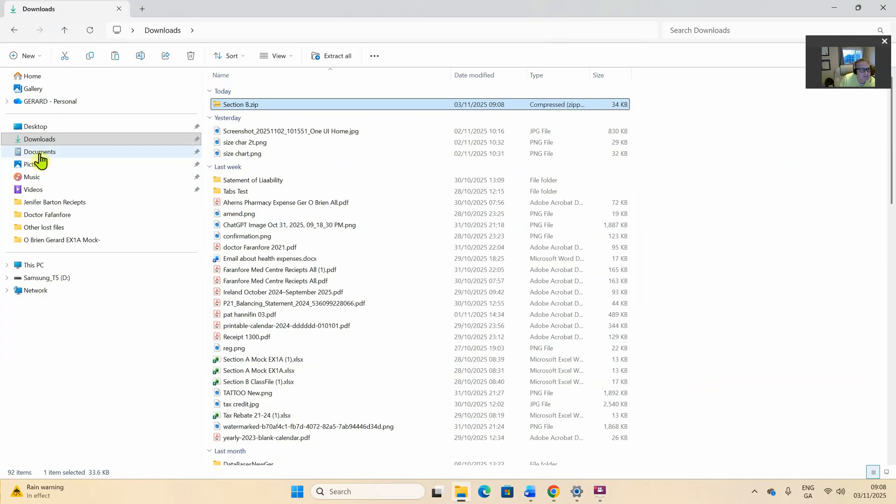
click(36, 127)
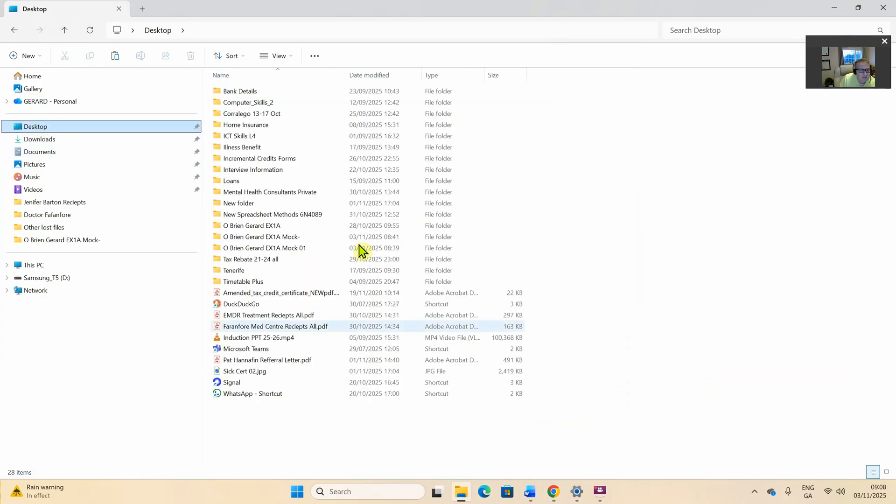
double_click(275, 250)
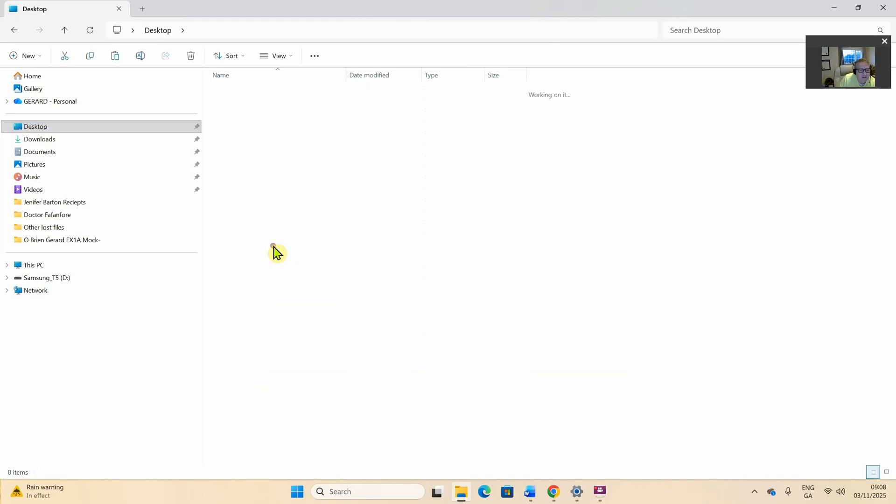
right_click(270, 185)
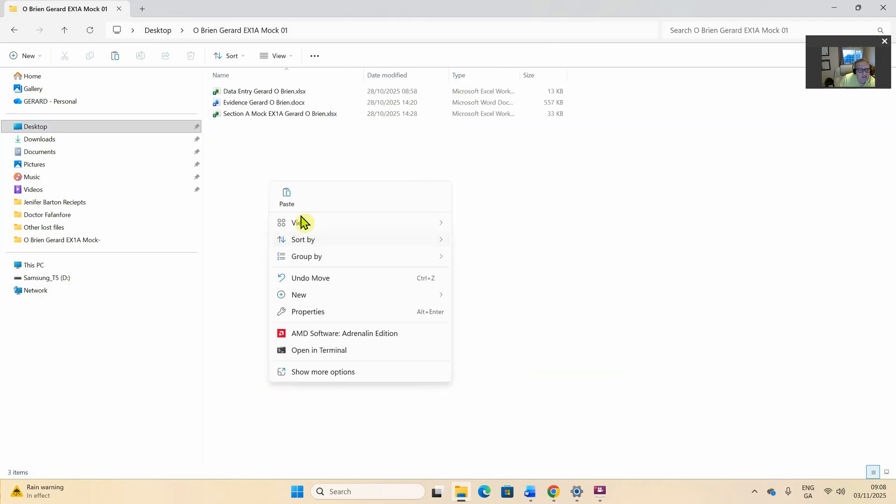
click(286, 198)
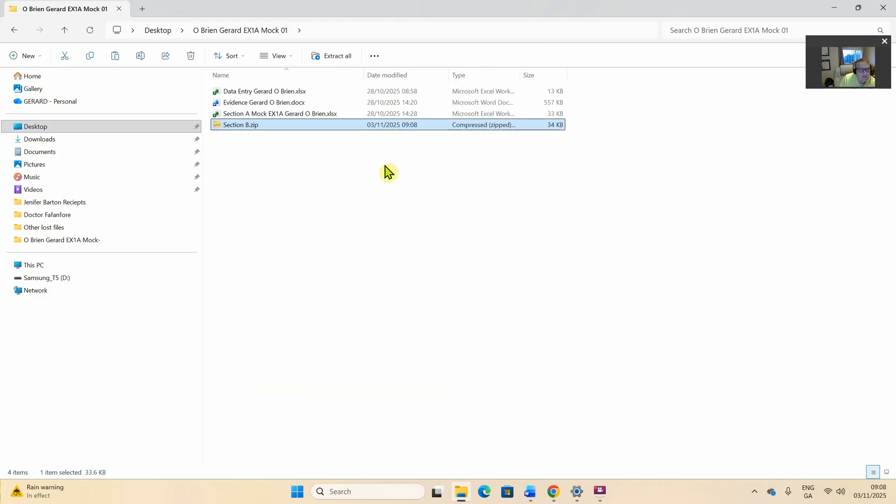
Copy the Section B folder out of the zip and return to Mock 01
double_click(237, 126)
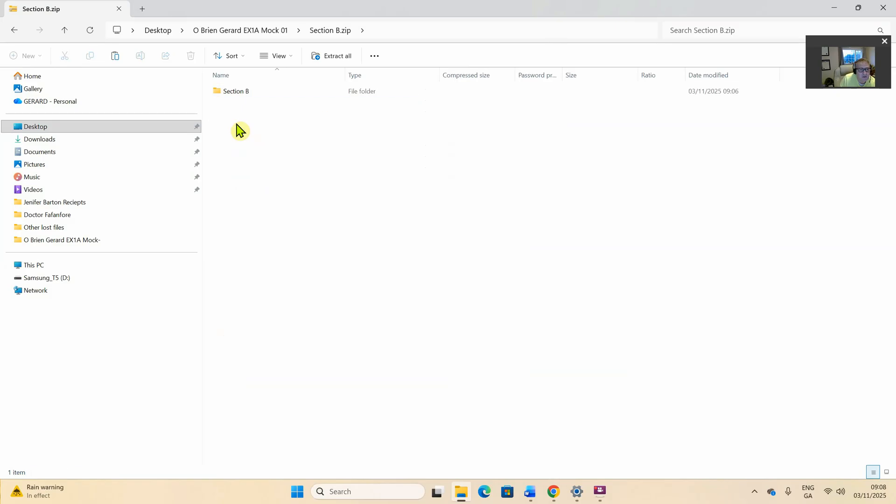
right_click(232, 92)
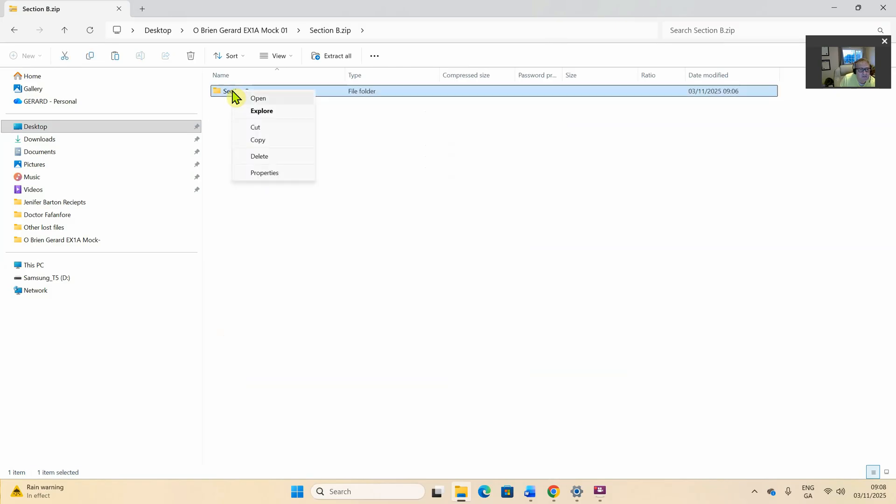
click(270, 142)
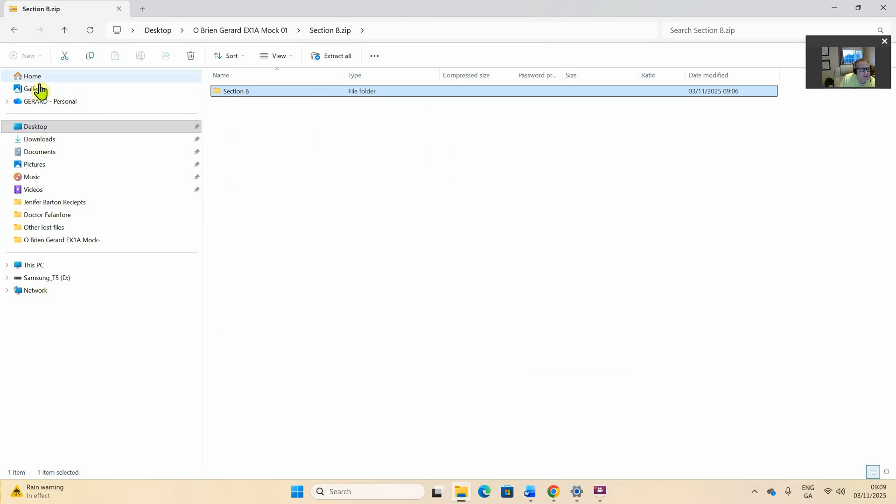
click(14, 30)
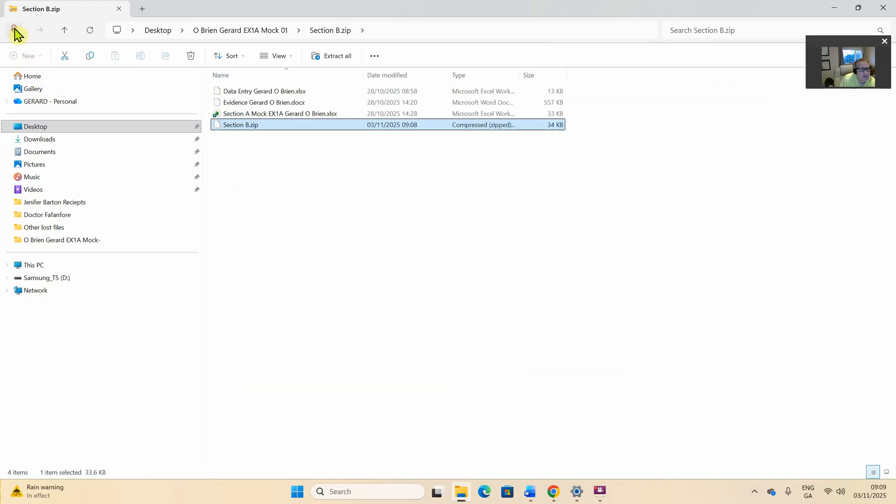
right_click(240, 163)
Paste the Section B folder into Mock 01 and check its Import Data and class workbook files
click(259, 179)
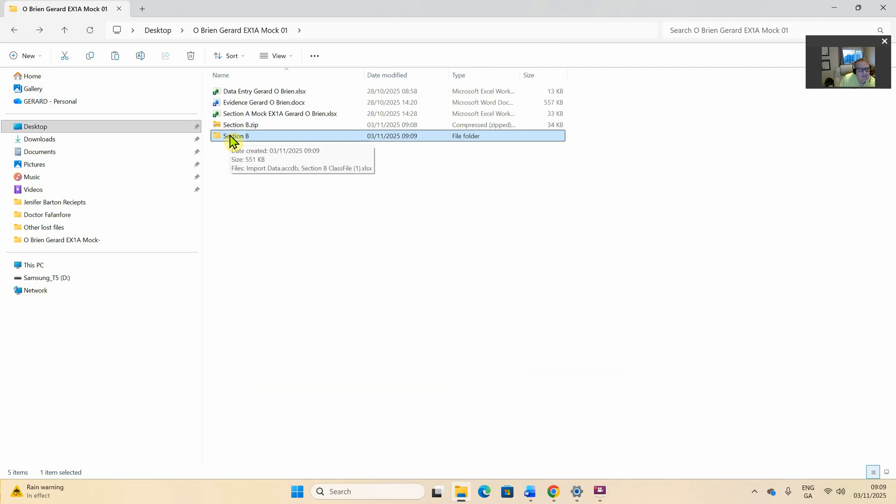
double_click(232, 139)
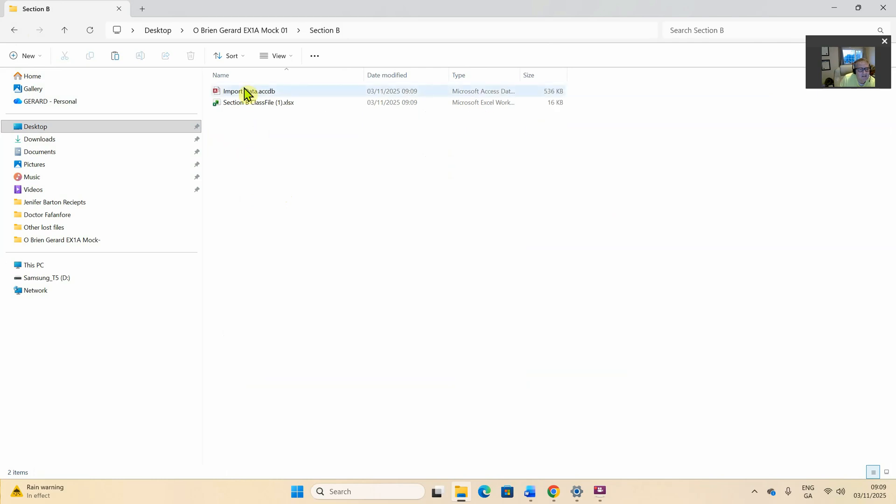
click(242, 94)
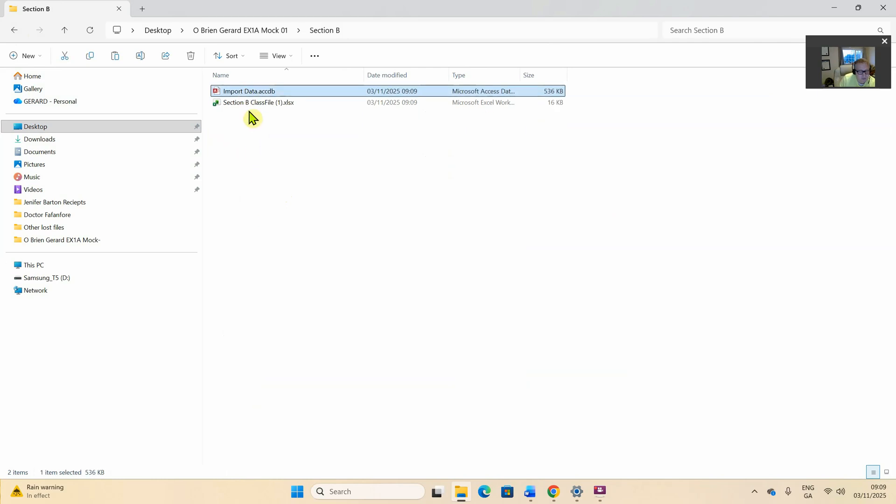
shift+click(246, 103)
right_click(247, 105)
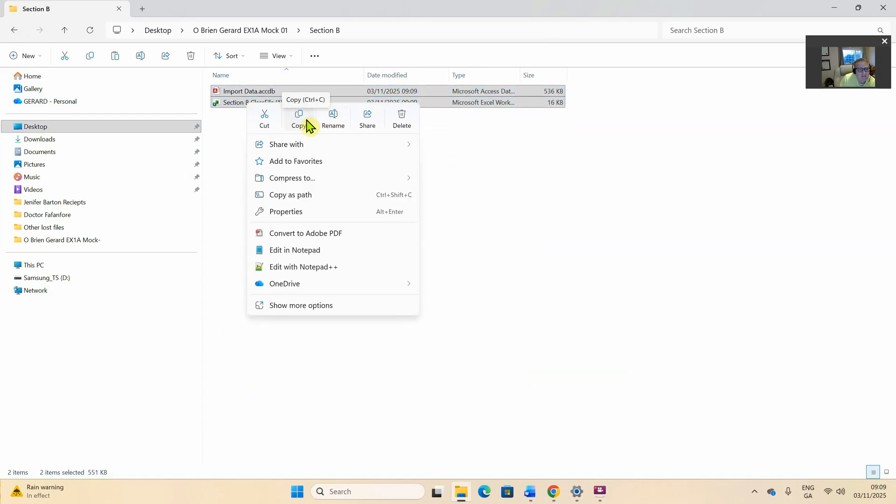
click(563, 156)
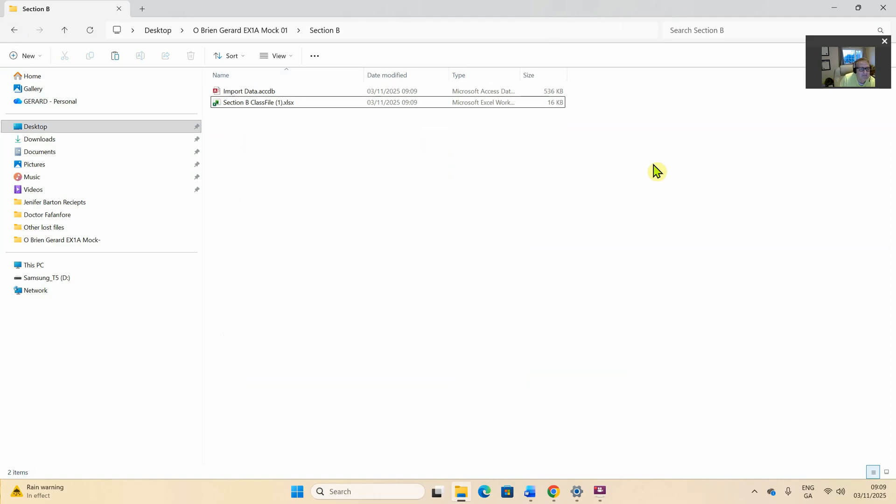
Delete Section B.zip from Mock 01 and reopen the Section B folder
click(15, 31)
right_click(244, 139)
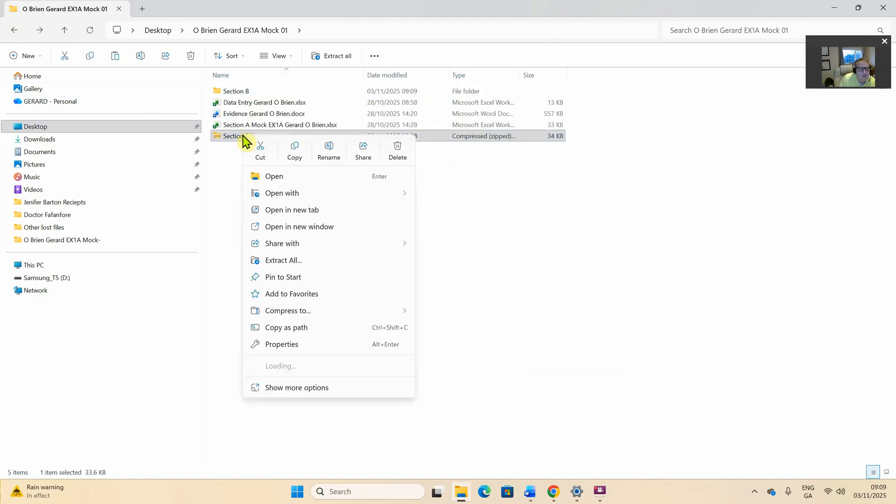
click(398, 158)
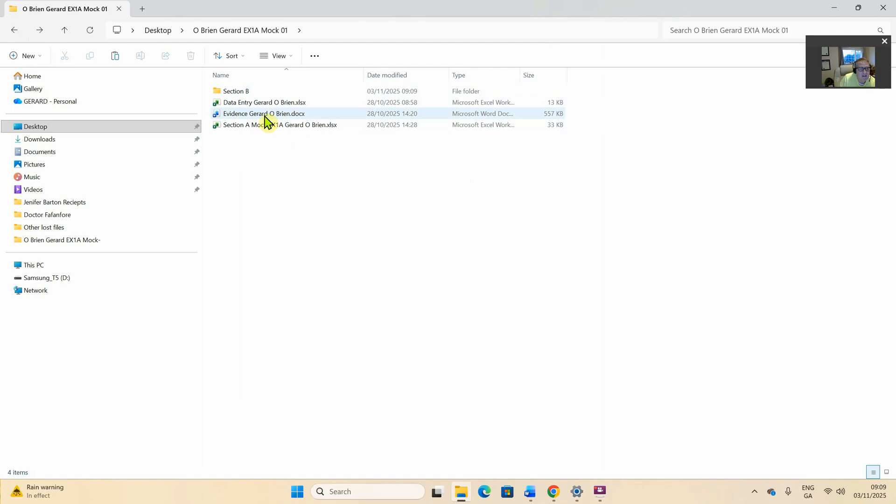
double_click(232, 93)
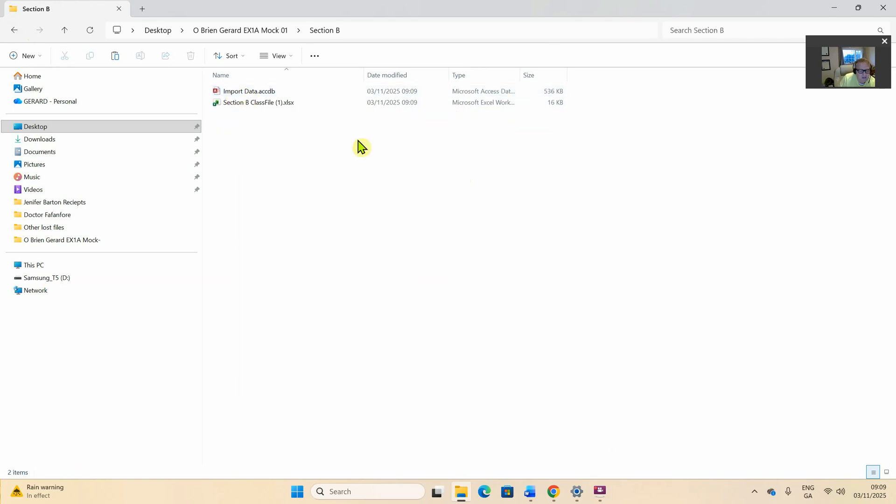
click(530, 492)
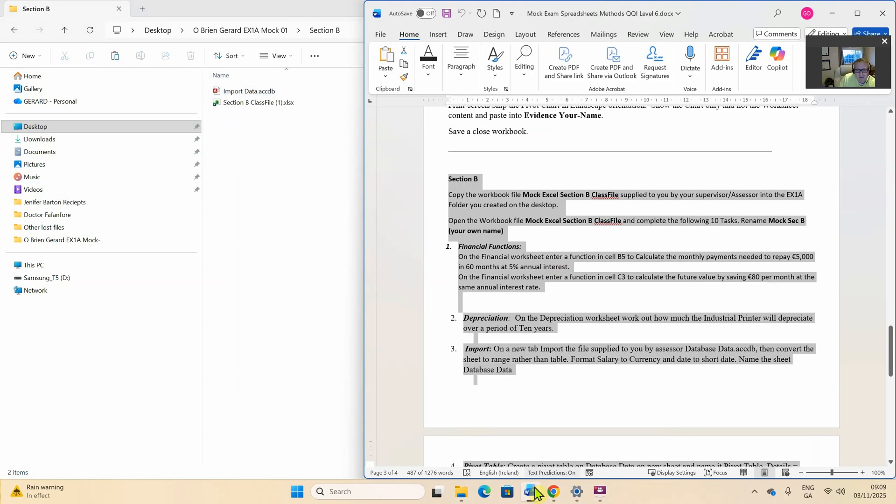
click(508, 200)
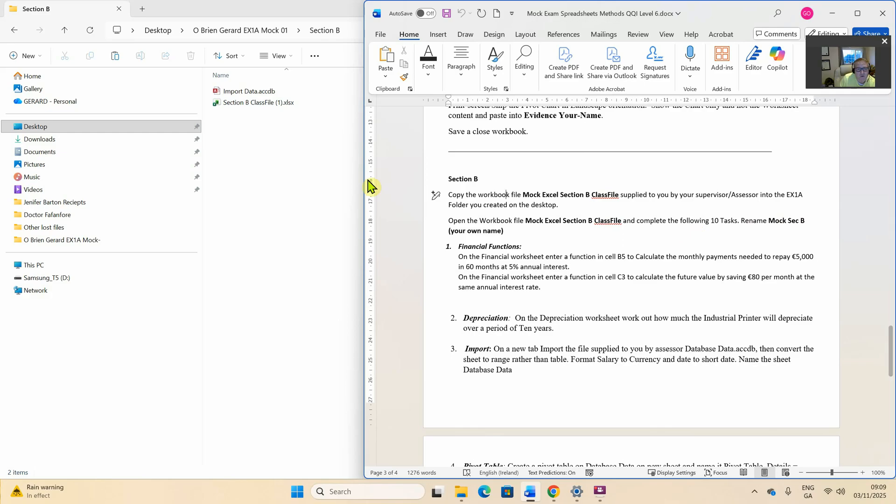
Open Section B ClassFile (1).xlsx, enable editing, show the Financial sheet and open the File menu
double_click(257, 103)
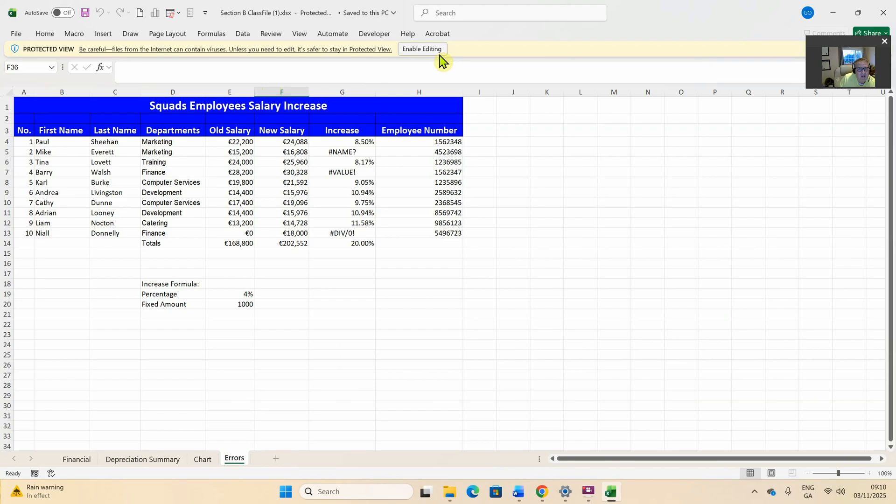
click(423, 49)
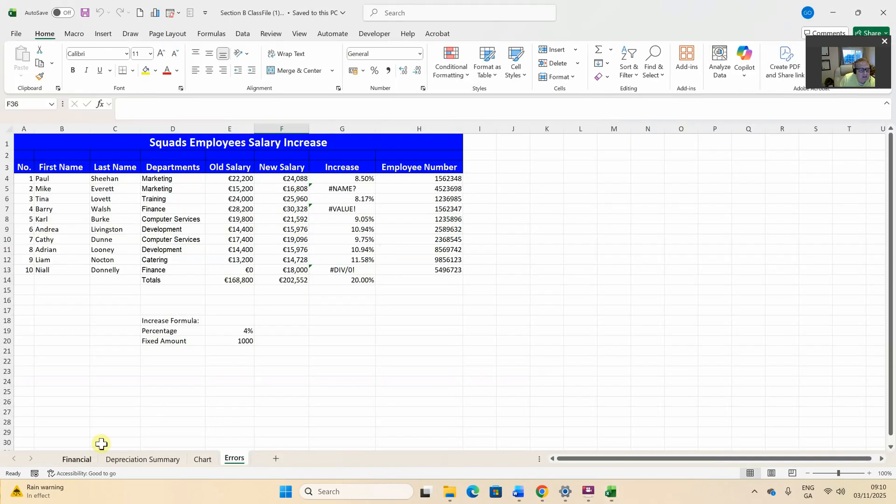
click(78, 459)
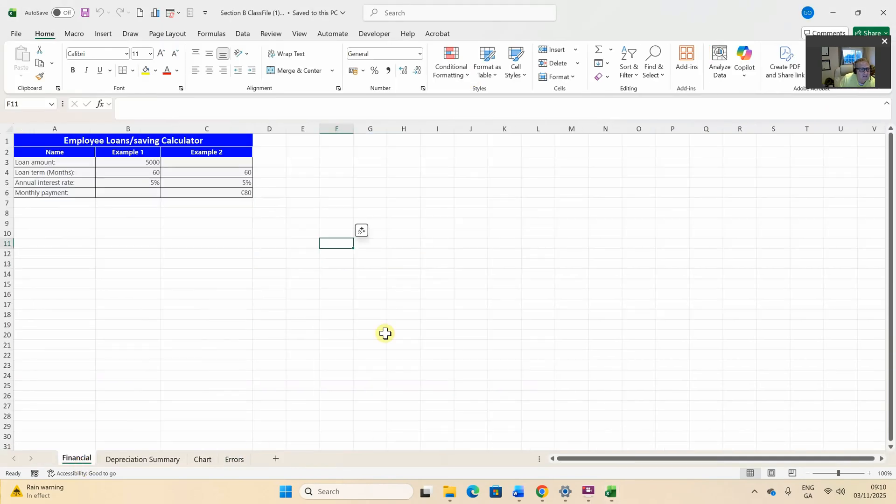
click(16, 34)
Point the Save As dialog at Desktop > Mock 01 > Section B and select the File name box
click(37, 176)
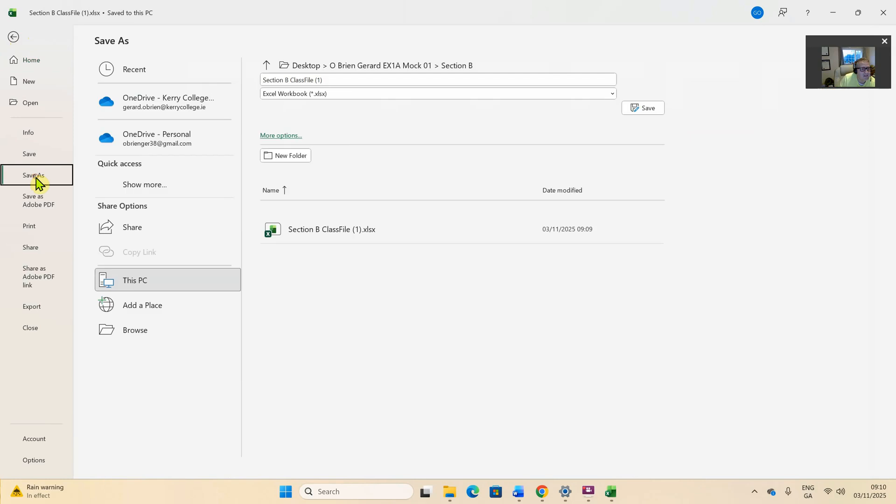
click(148, 335)
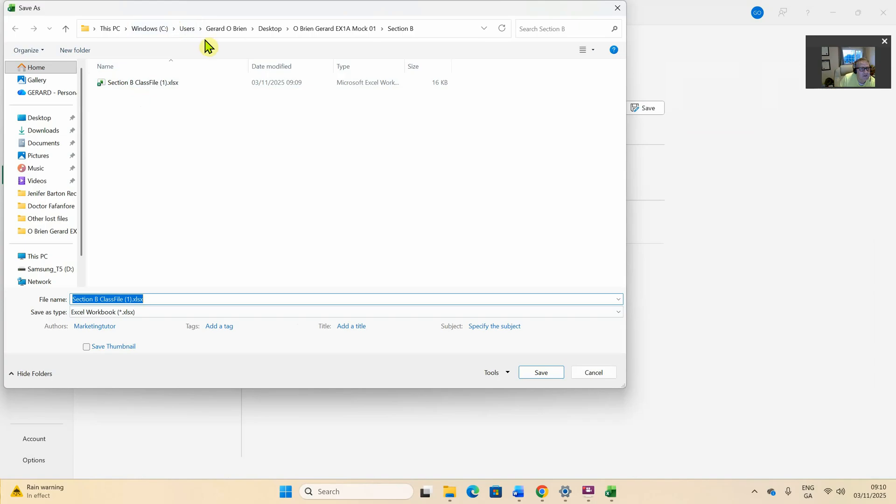
click(41, 119)
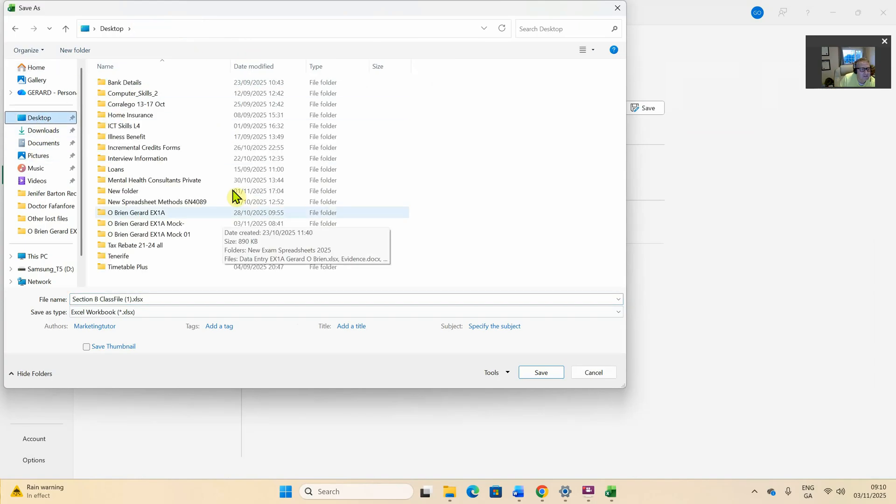
double_click(164, 236)
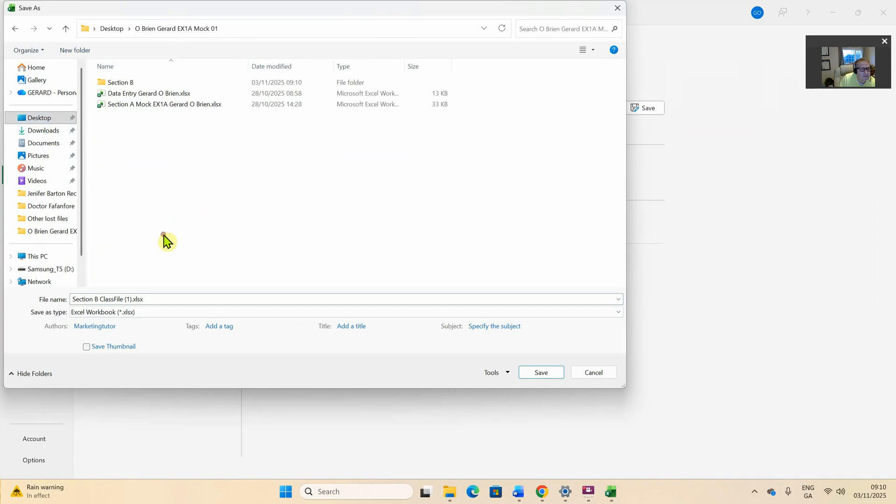
double_click(128, 84)
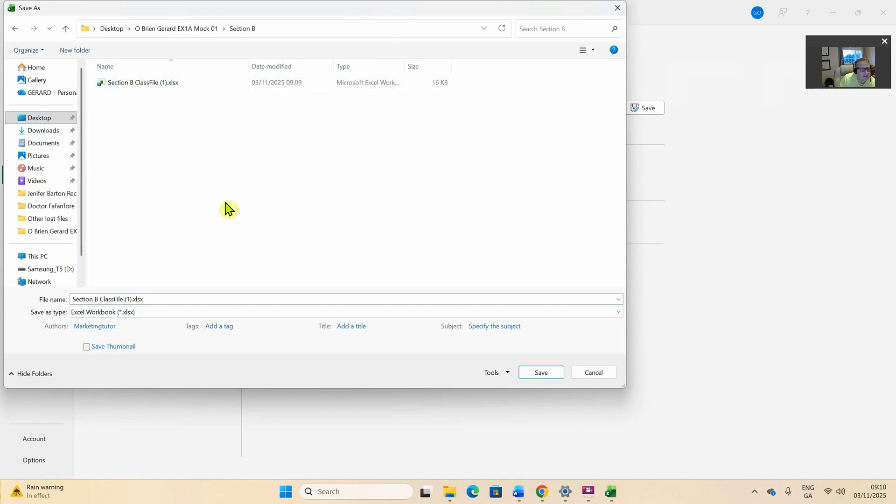
click(154, 299)
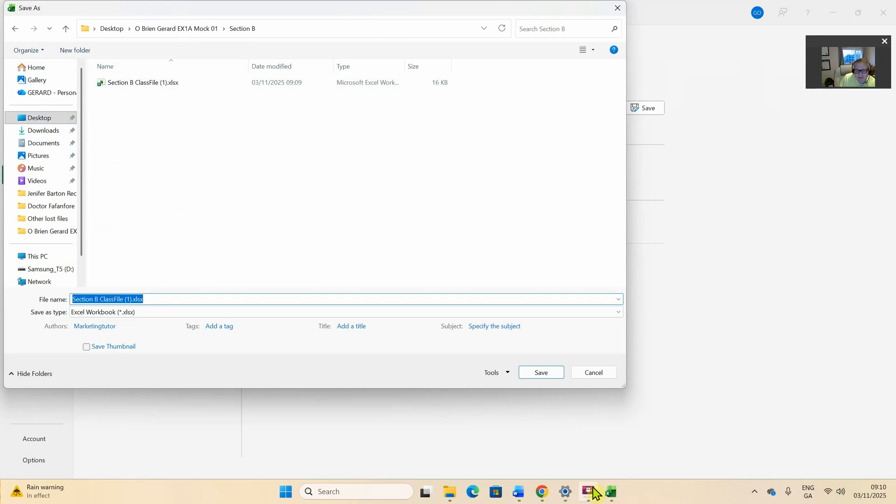
click(520, 494)
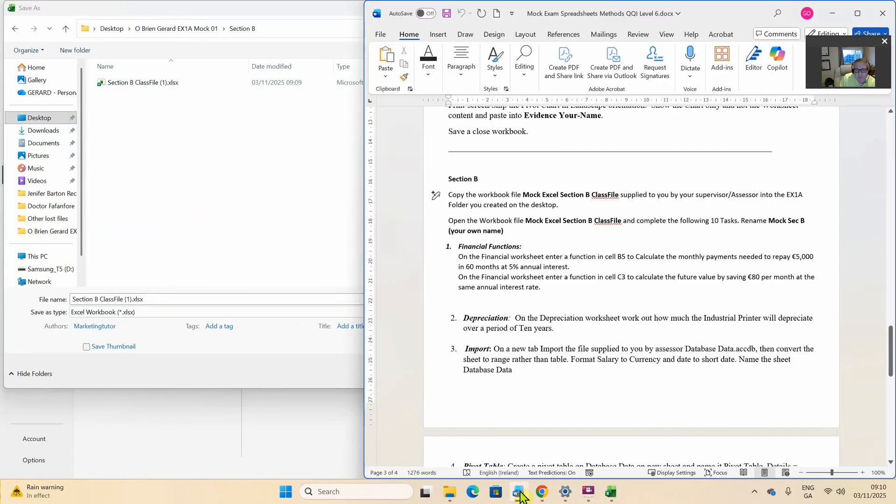
mouse_move(535, 490)
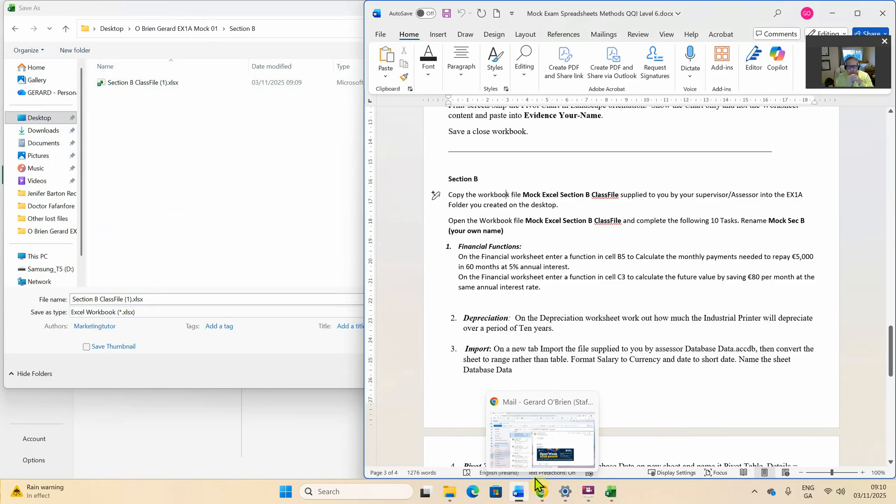
mouse_move(450, 491)
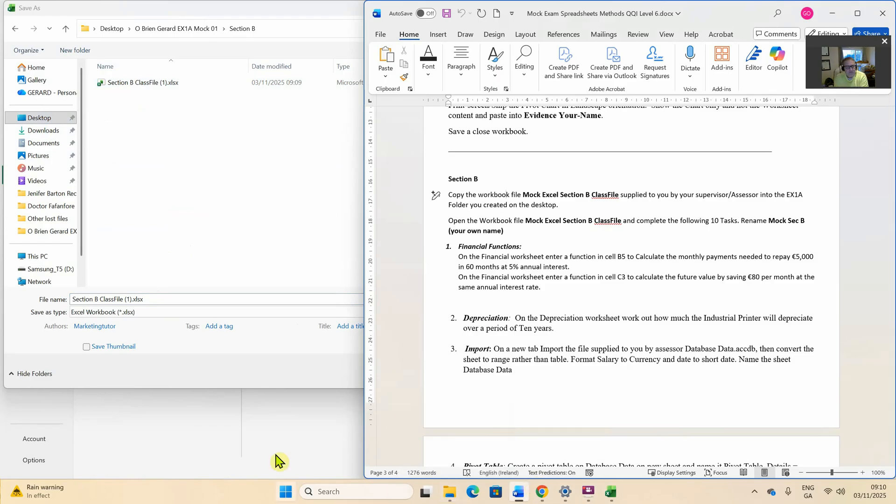
Save the workbook in Section B as 'Mock 01 Sec B' followed by the student's name
click(155, 299)
drag(154, 299, 51, 292)
text(Mock)
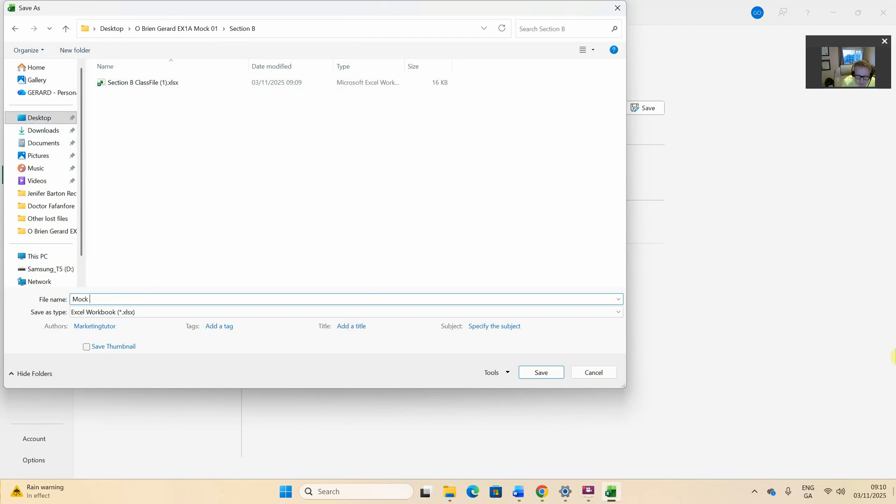
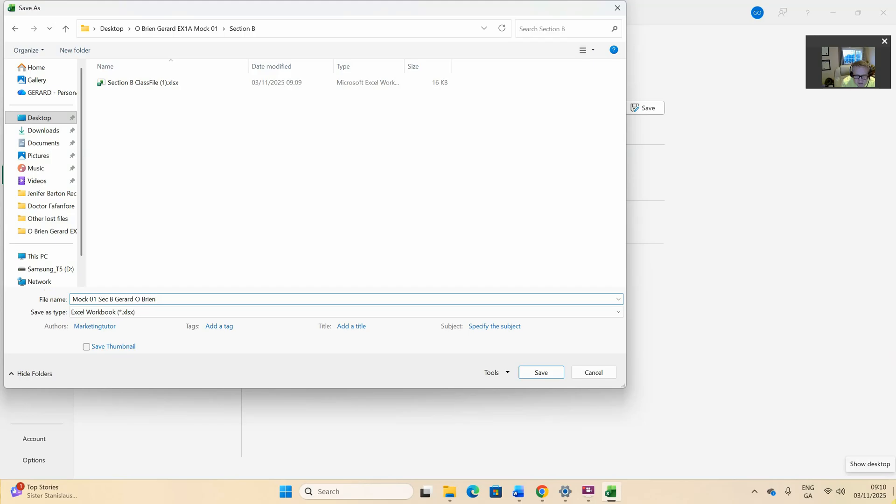
key(Return)
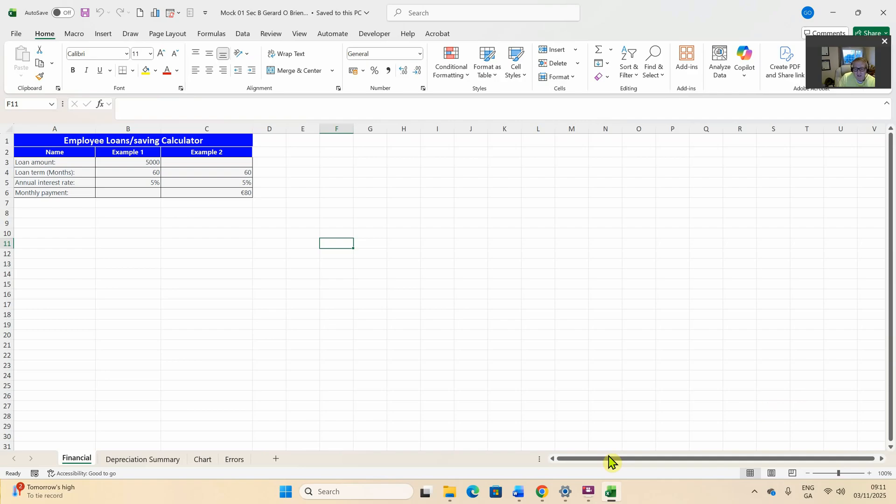
Change task 1's cell reference in the Word instructions from B5 to B6
mouse_move(519, 491)
click(567, 411)
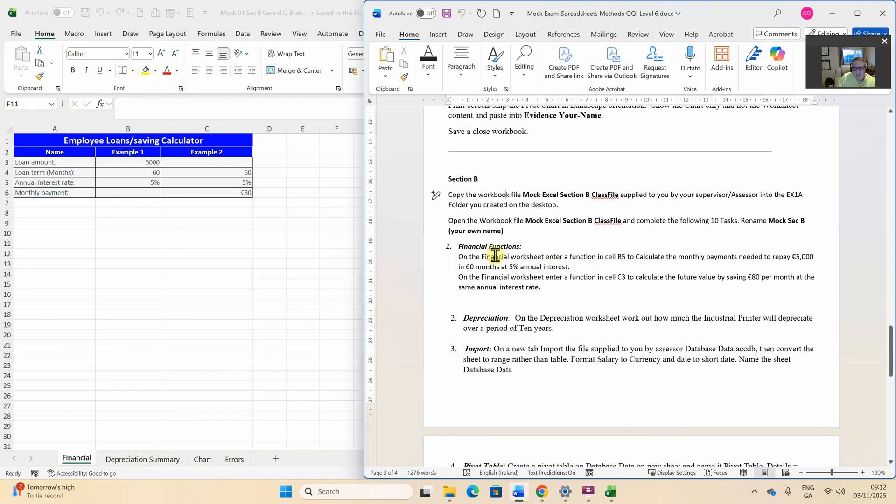
click(628, 256)
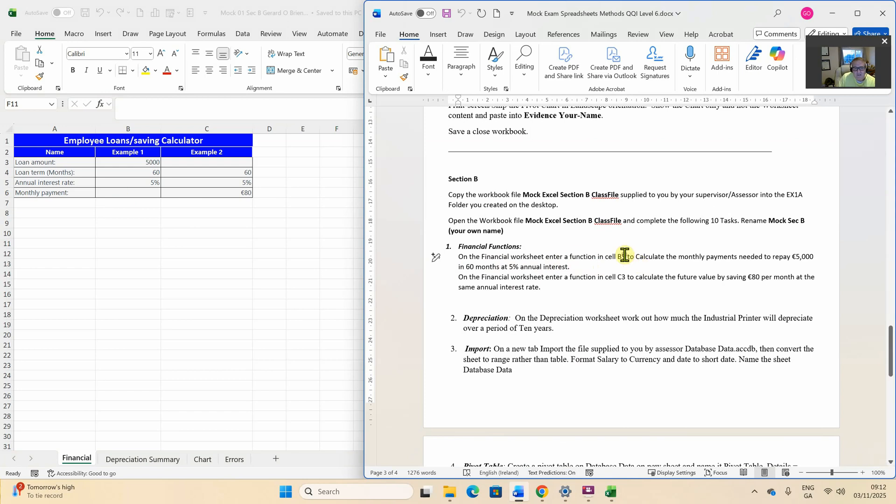
key(BackSpace)
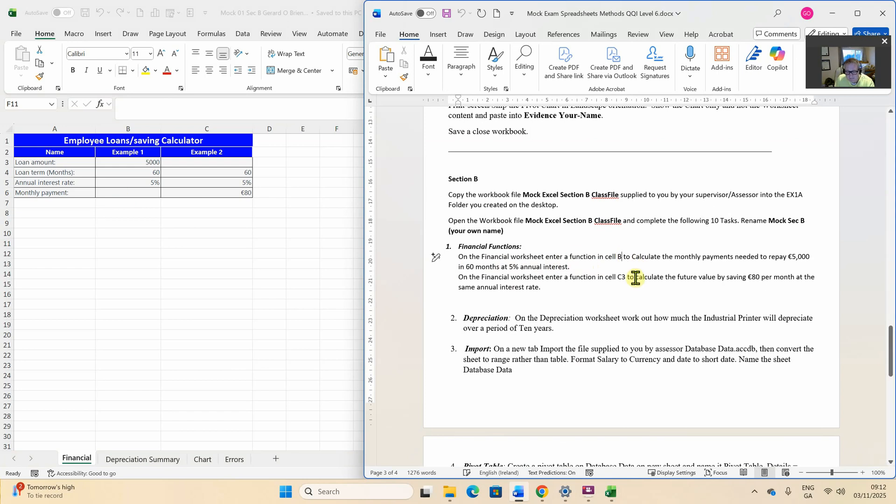
text(6)
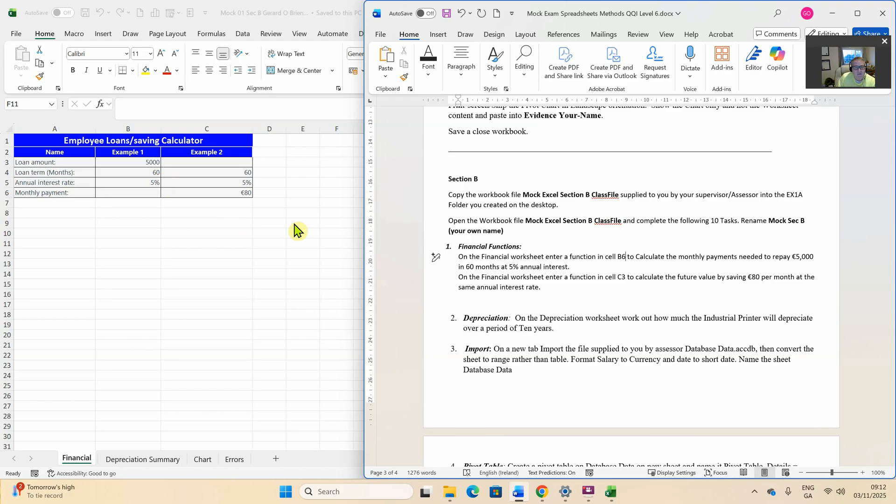
key(alt+Tab)
Start the formula =PMT( in cell B6 using autocomplete, dismissing a WhatsApp notification
click(149, 194)
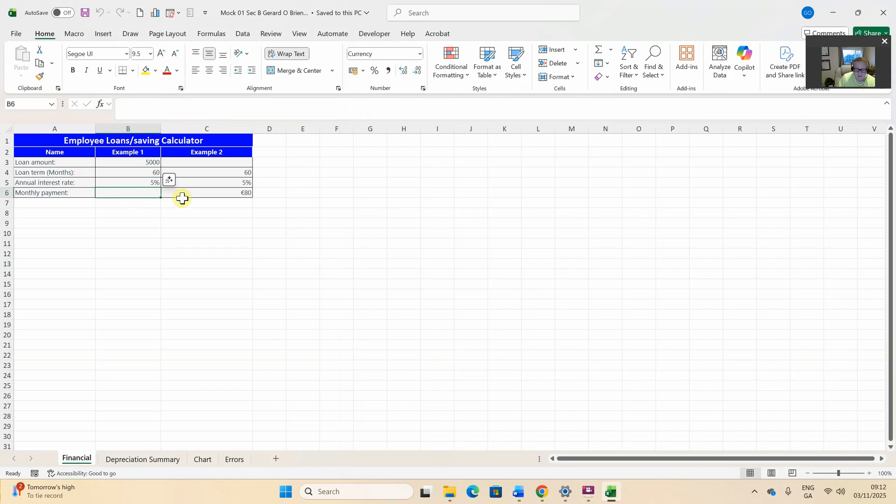
text(=)
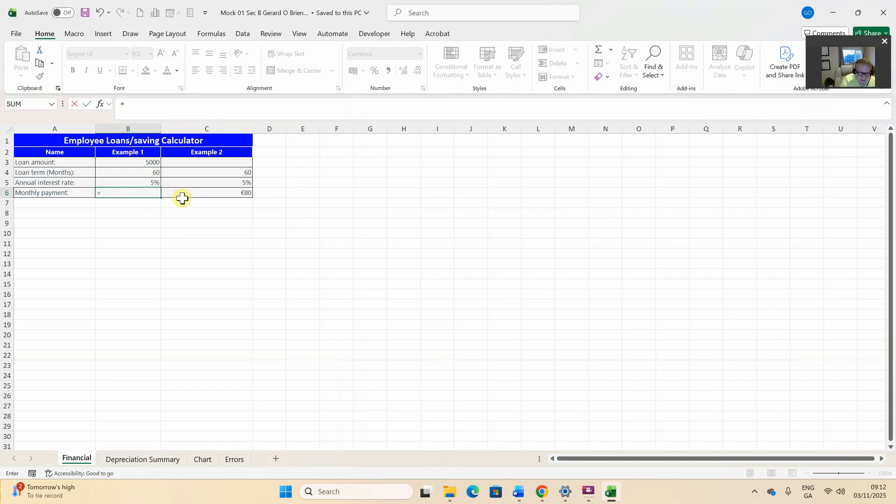
text(pm)
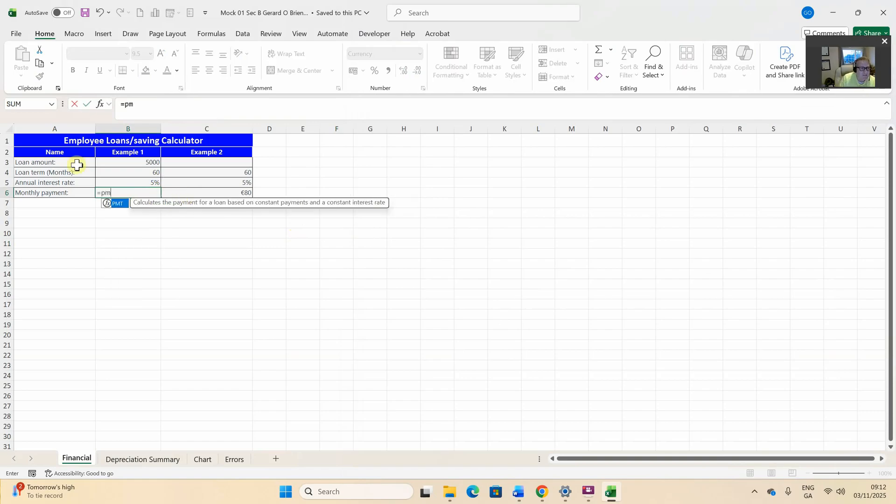
double_click(115, 206)
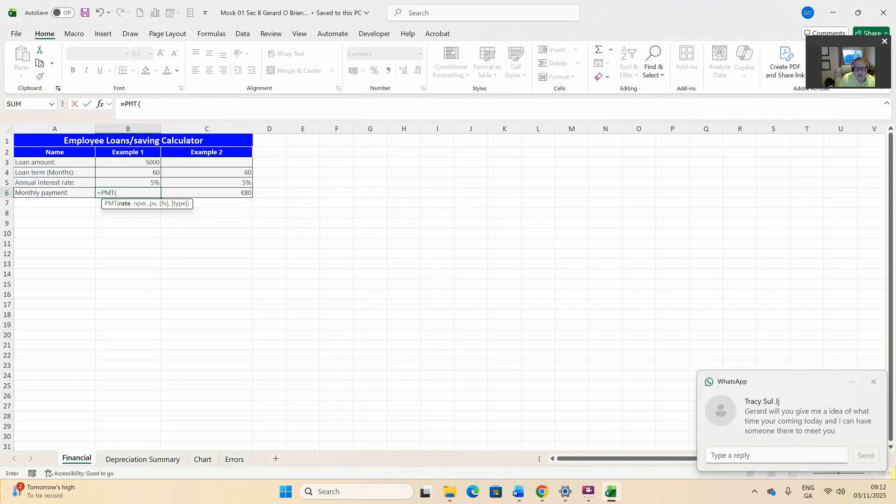
click(874, 381)
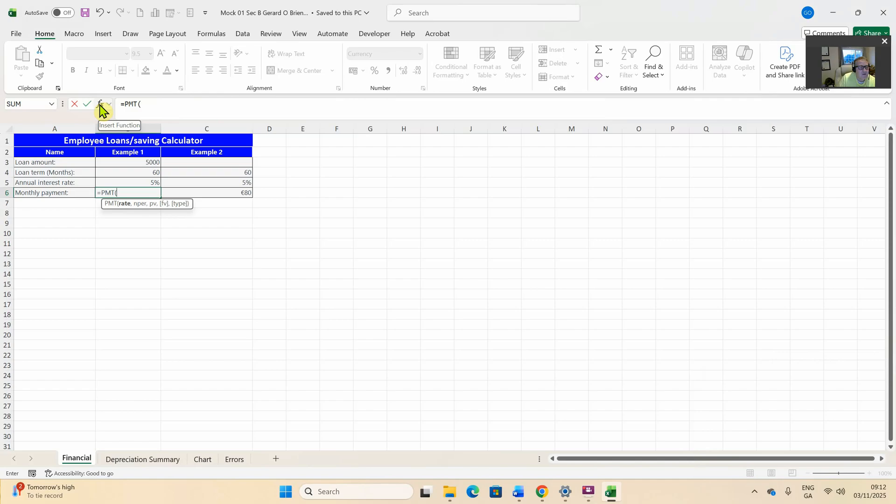
Open the PMT Function Arguments dialog and set Rate to cell B5 (0.05)
click(99, 105)
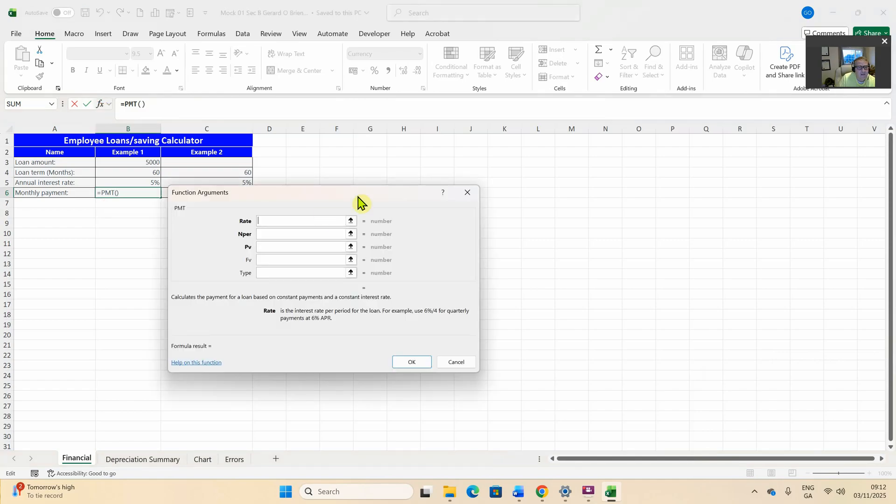
drag(350, 196, 611, 180)
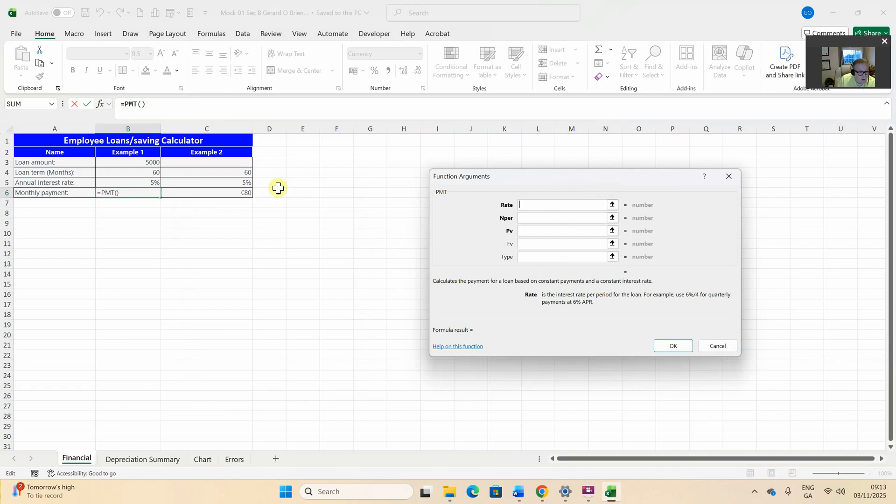
click(134, 184)
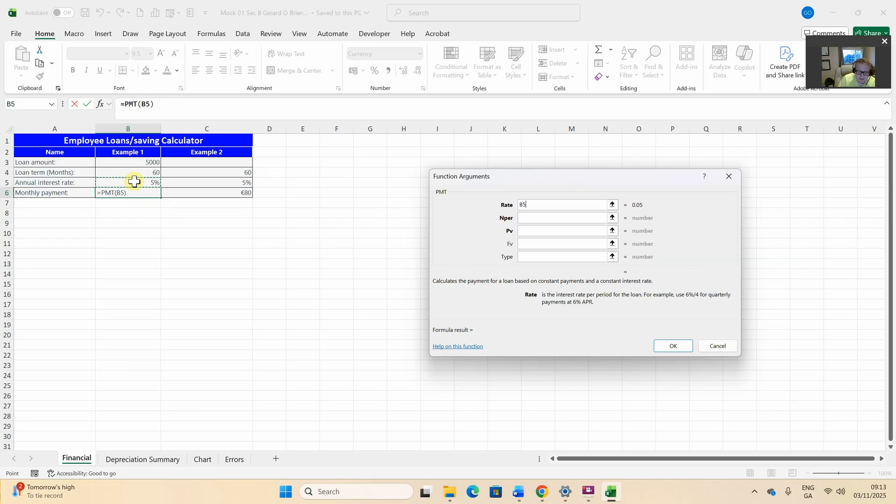
Complete B6 as =PMT(B5/12,B4,B3) so it shows the -€94.36 monthly repayment
text(/)
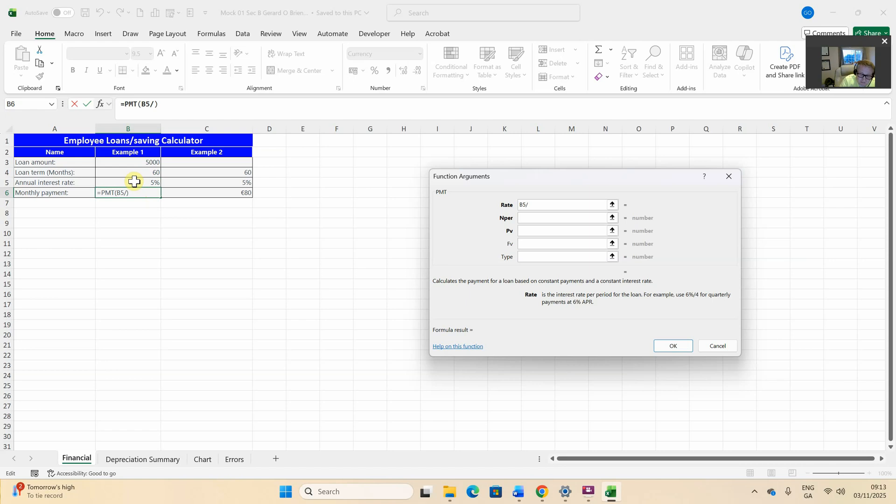
text(12)
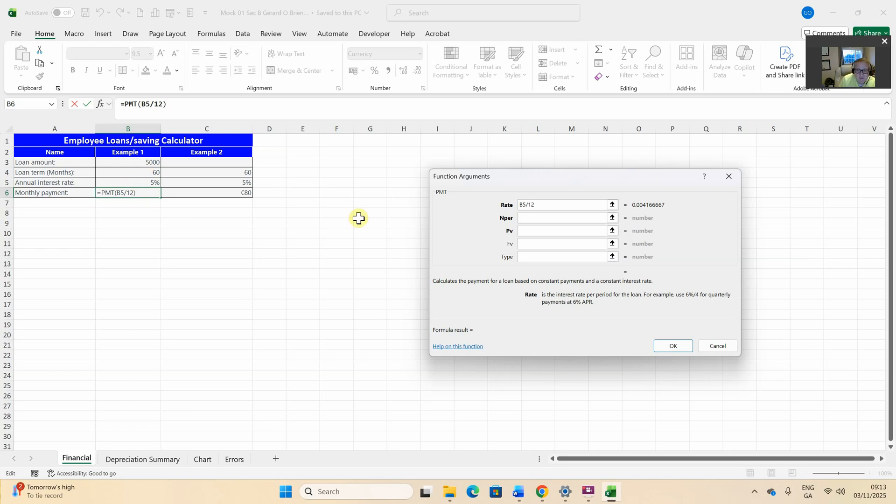
click(526, 219)
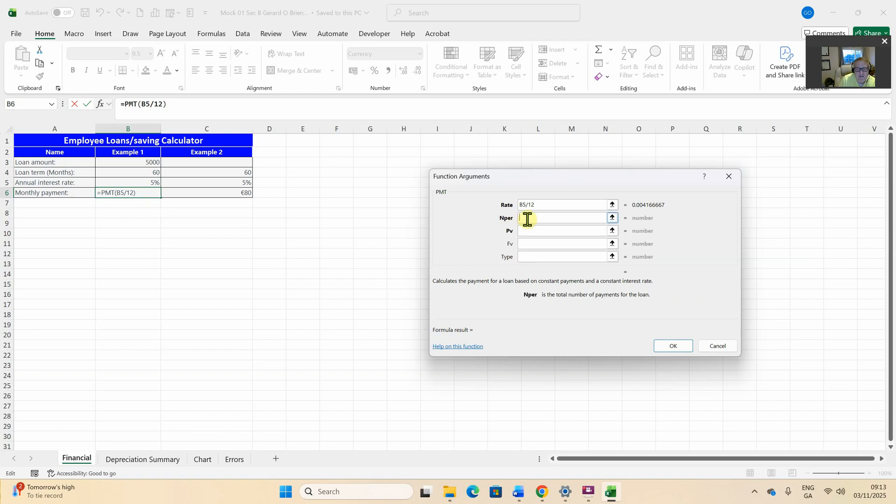
click(152, 171)
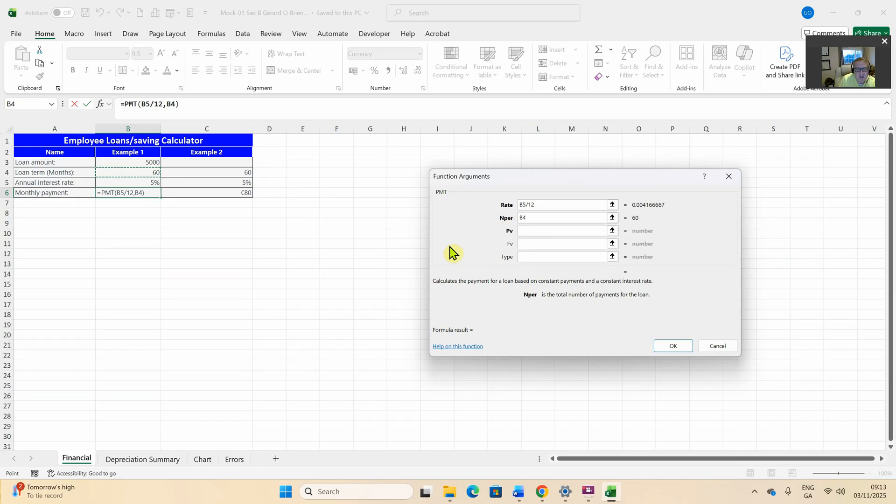
click(526, 230)
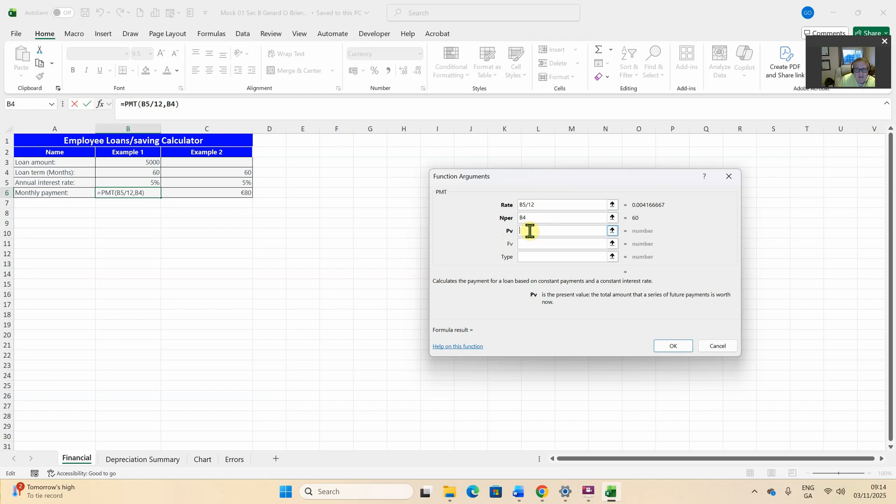
click(159, 162)
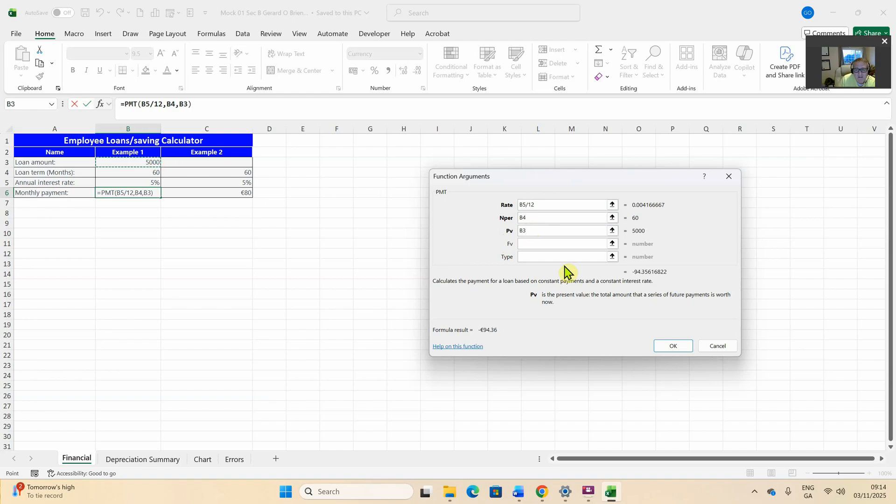
click(672, 347)
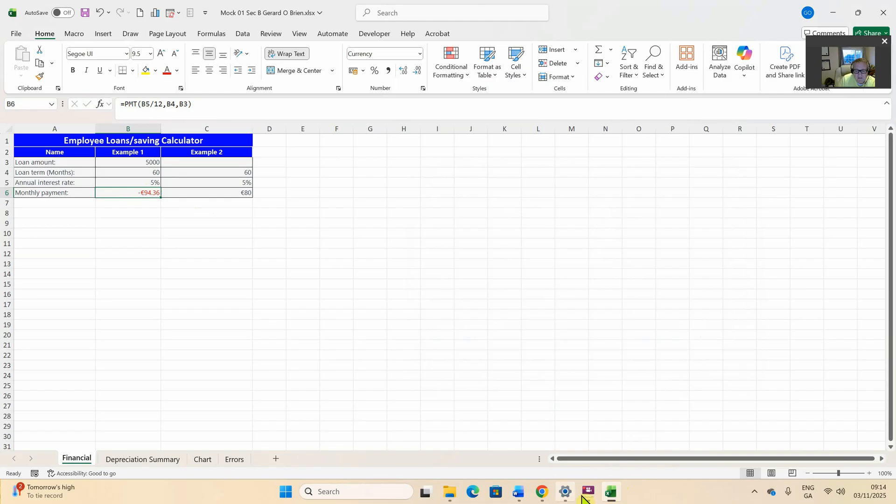
click(519, 493)
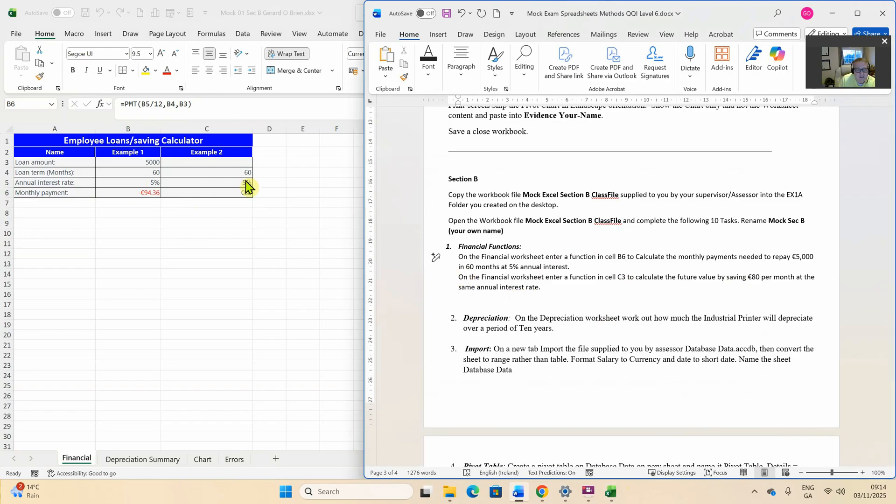
click(233, 164)
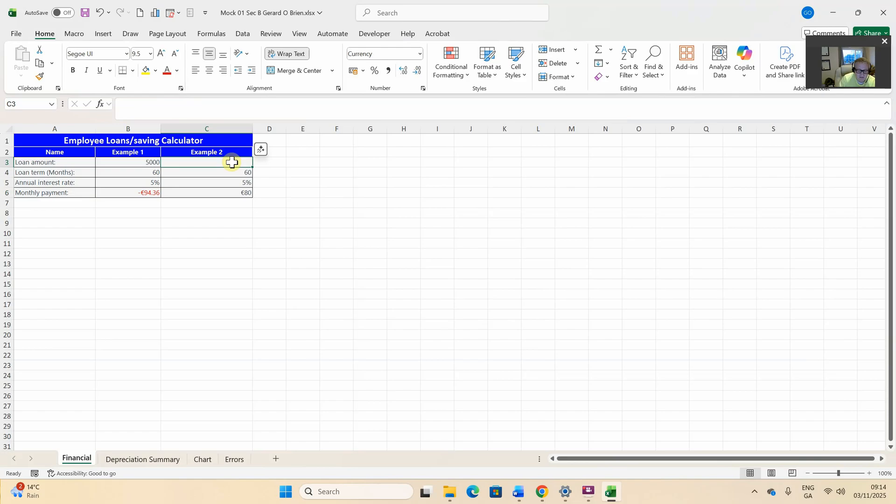
Enter =FV(C5/12,C4,C6) in C3 so the €80 monthly savings total -€5,440
text(=)
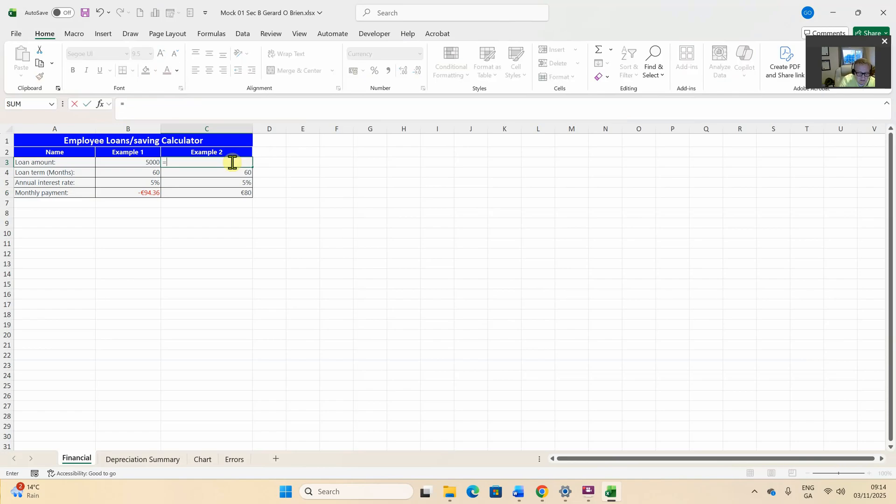
text(fv)
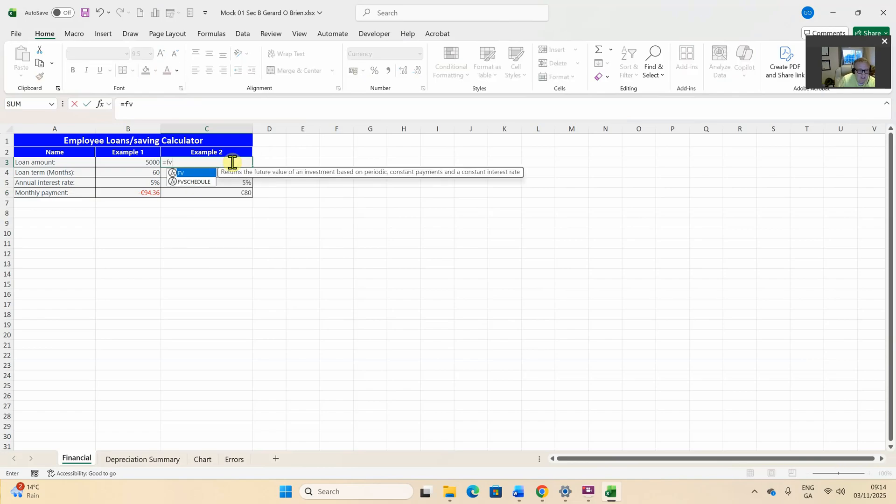
double_click(186, 173)
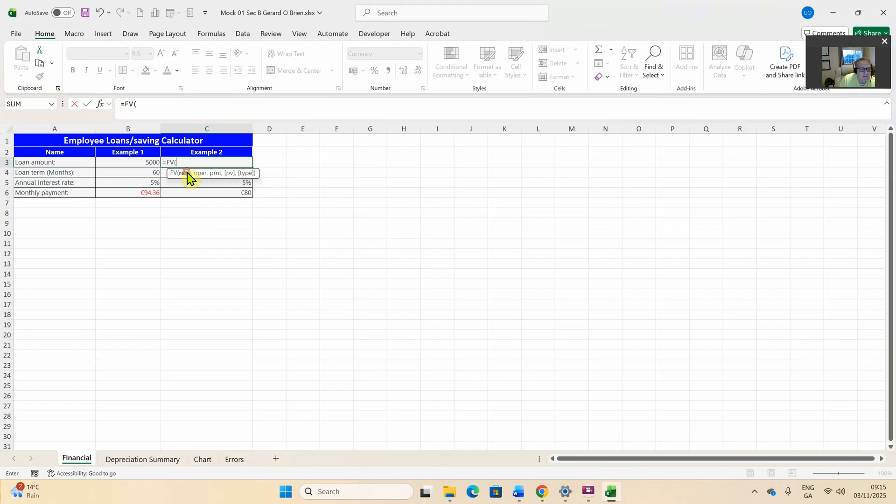
click(100, 106)
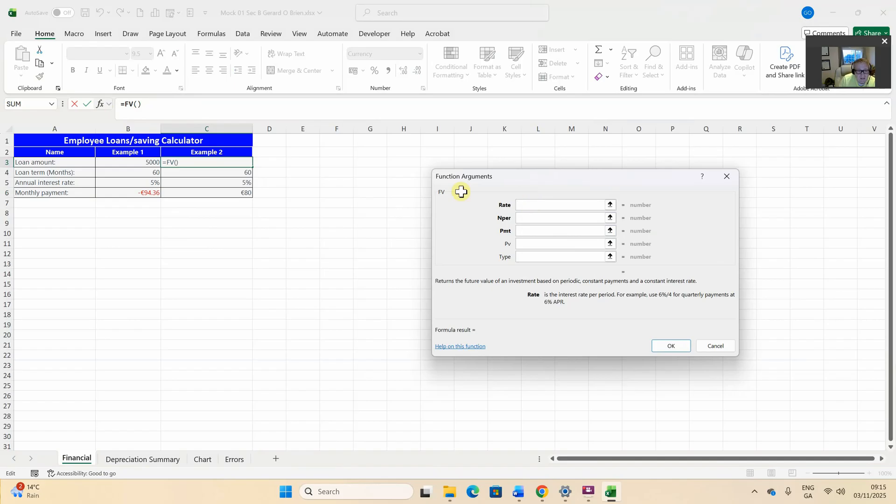
click(232, 184)
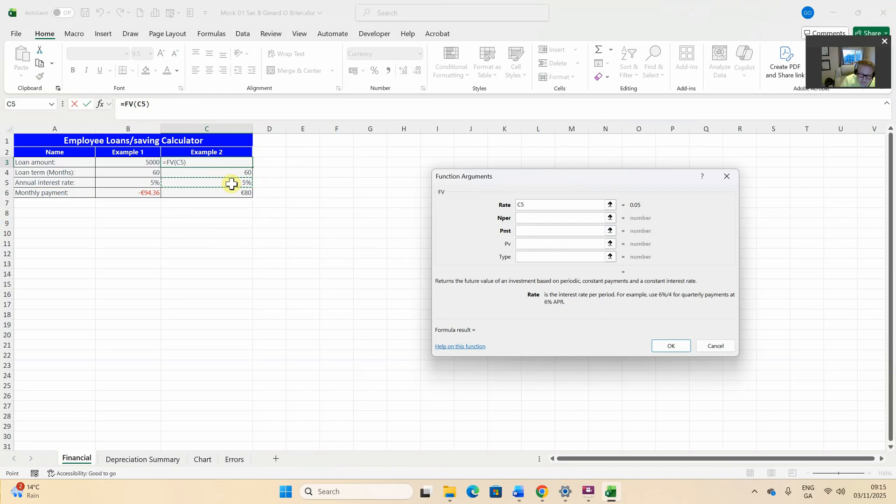
text(/12)
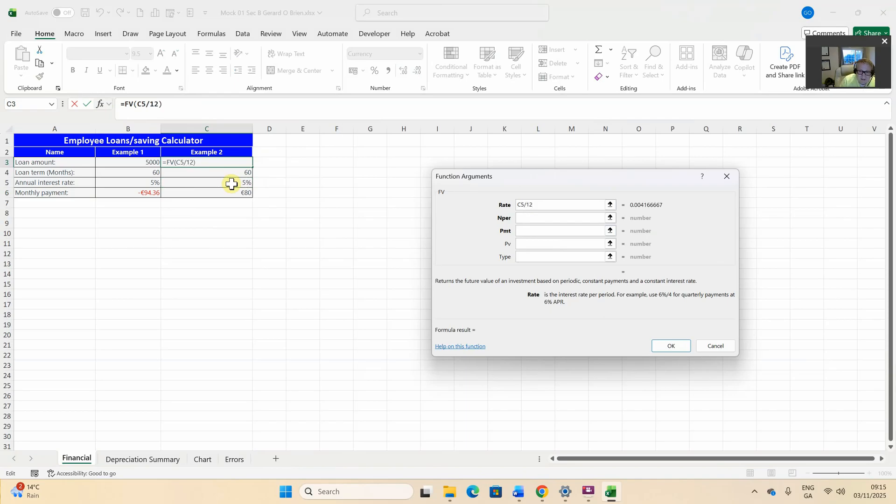
click(543, 217)
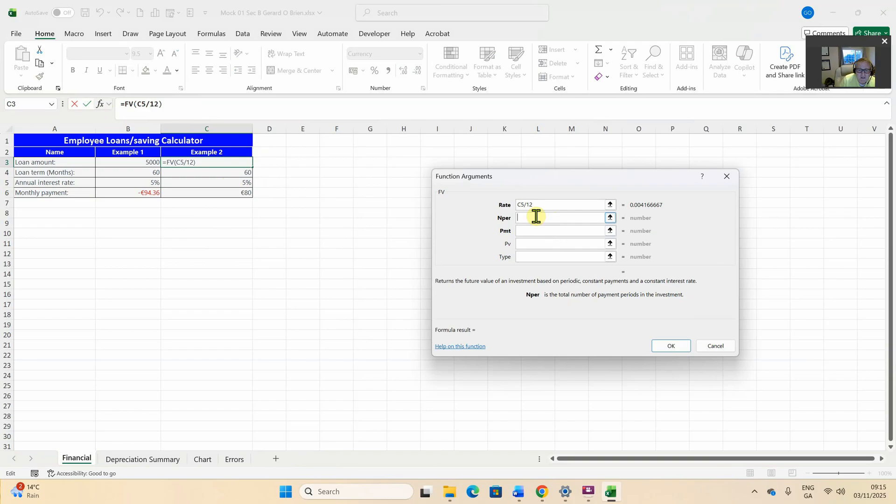
click(206, 172)
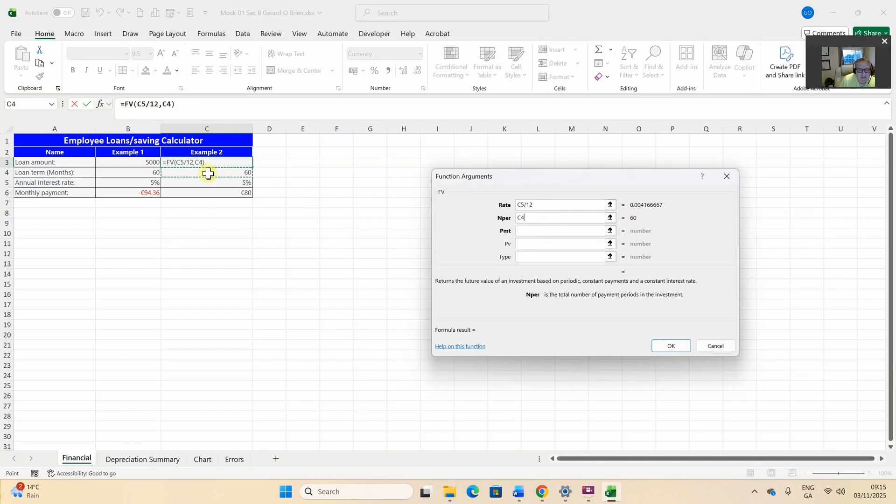
click(531, 231)
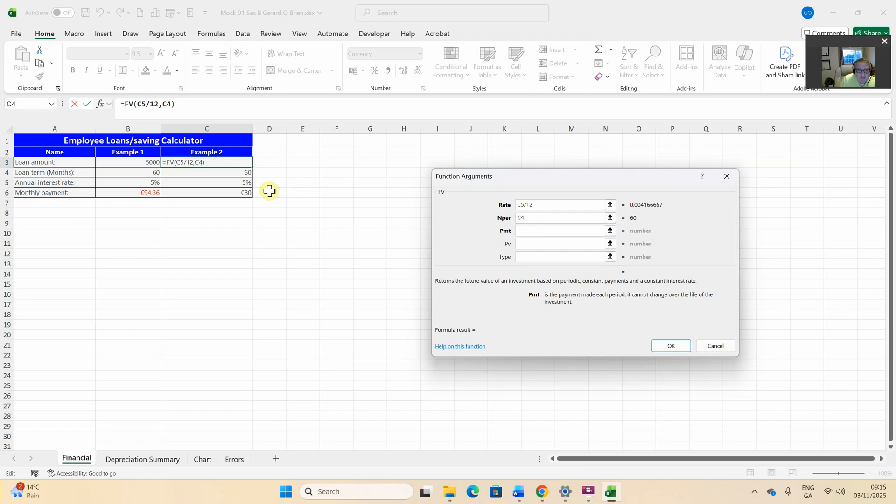
click(240, 193)
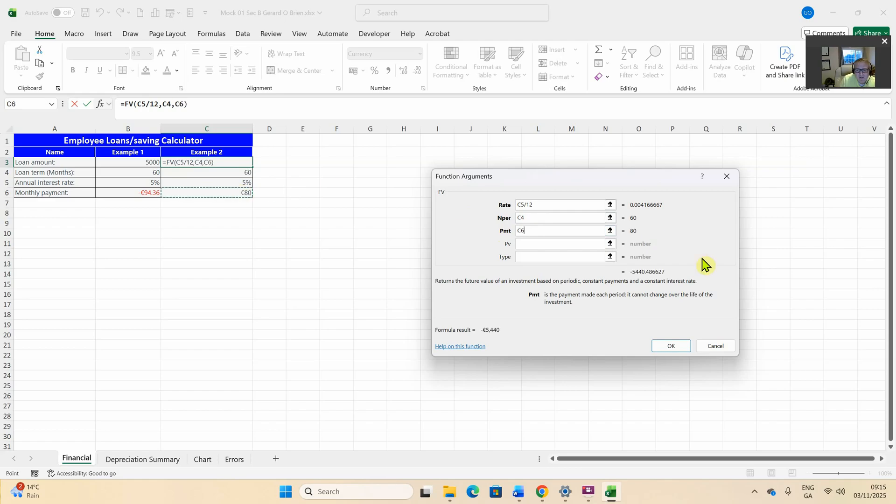
click(671, 347)
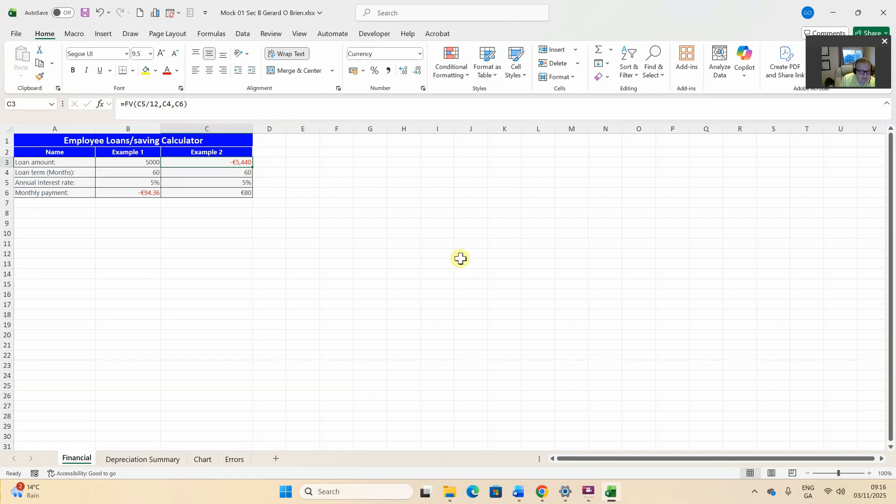
On the Depreciation Summary sheet, begin an =SYD( formula in D7 for the Industrial Printer
click(154, 460)
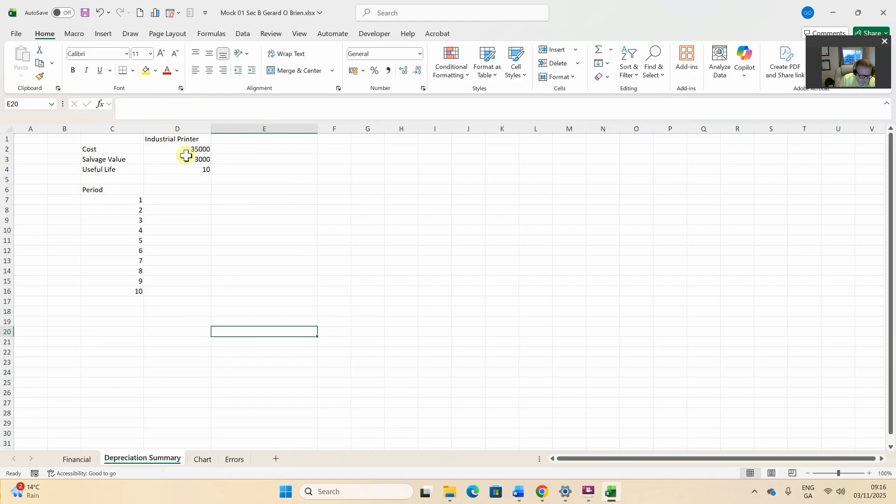
click(167, 199)
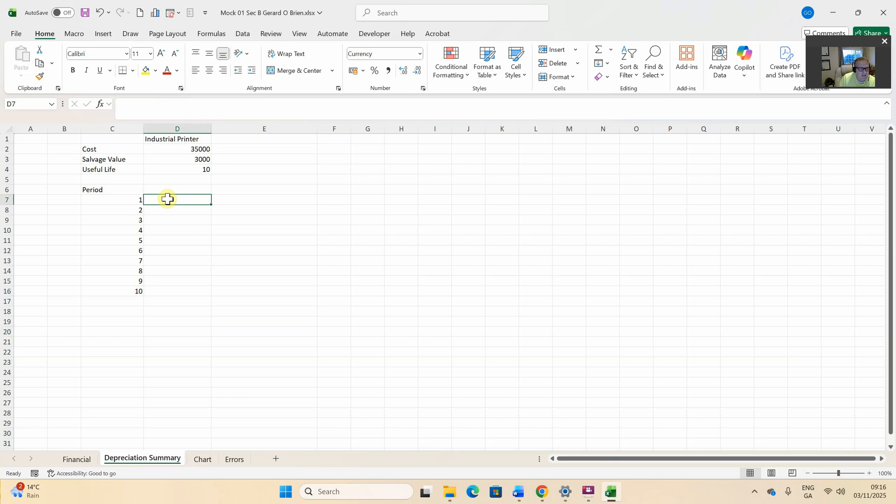
text(=)
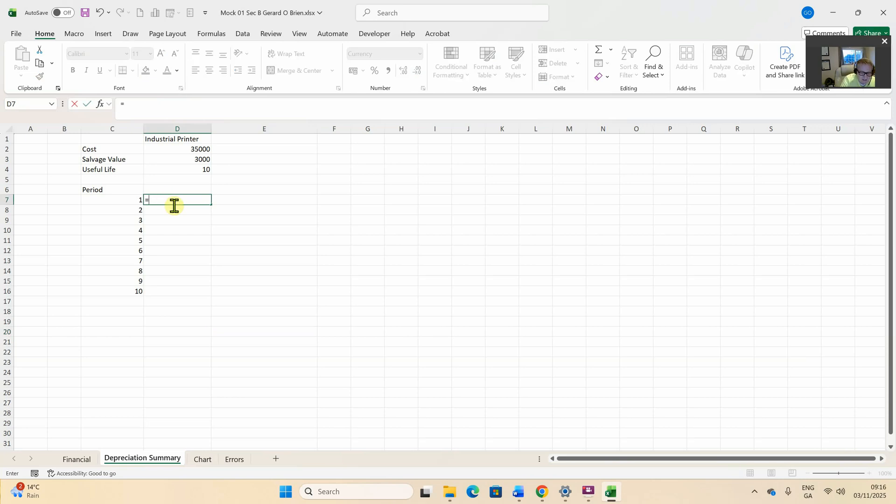
text(syd)
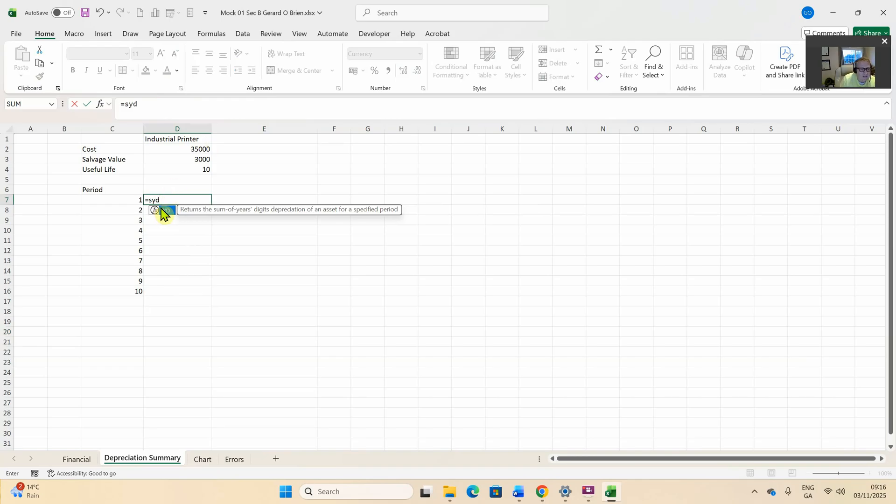
double_click(164, 211)
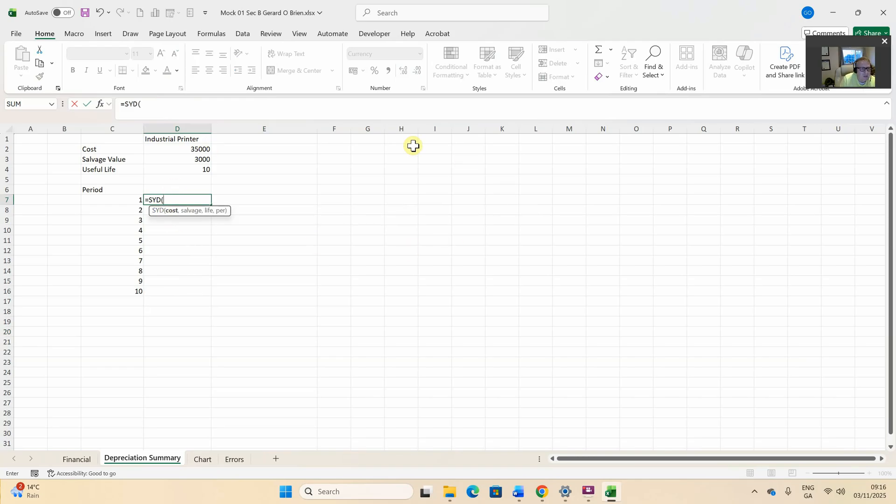
Set the SYD Cost, Salvage and Life arguments to D2, D3 and D4 and confirm
click(100, 105)
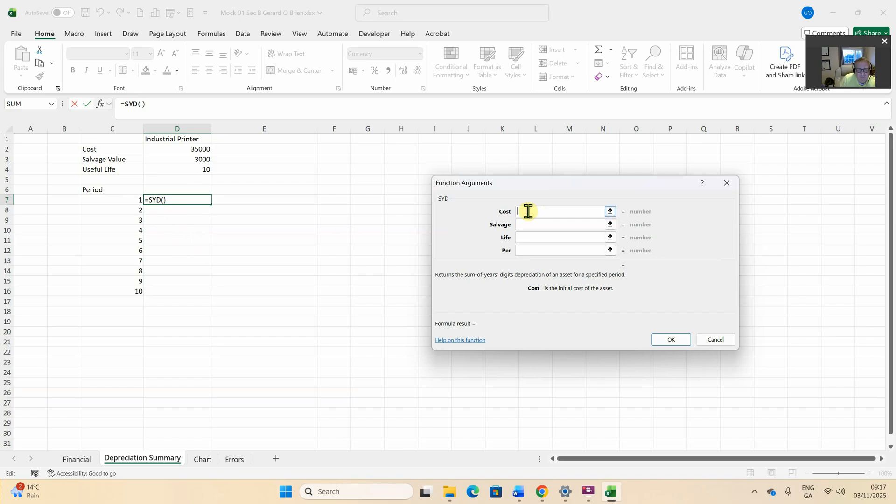
click(185, 150)
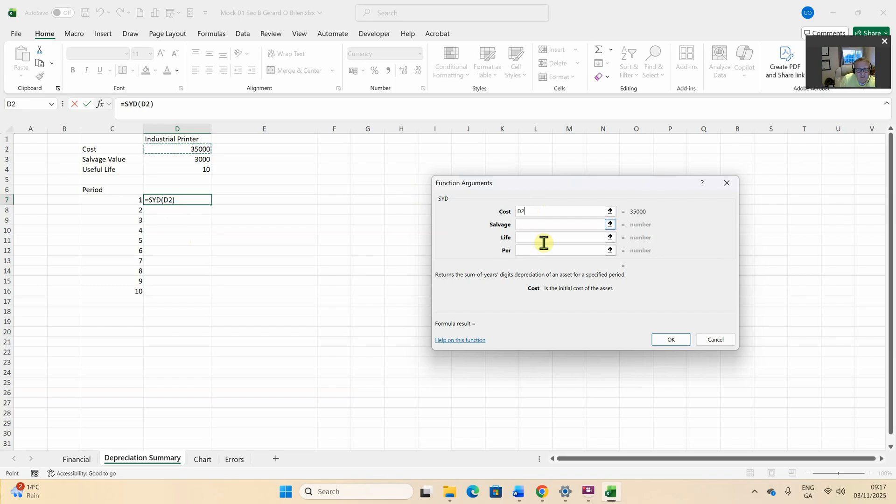
click(530, 225)
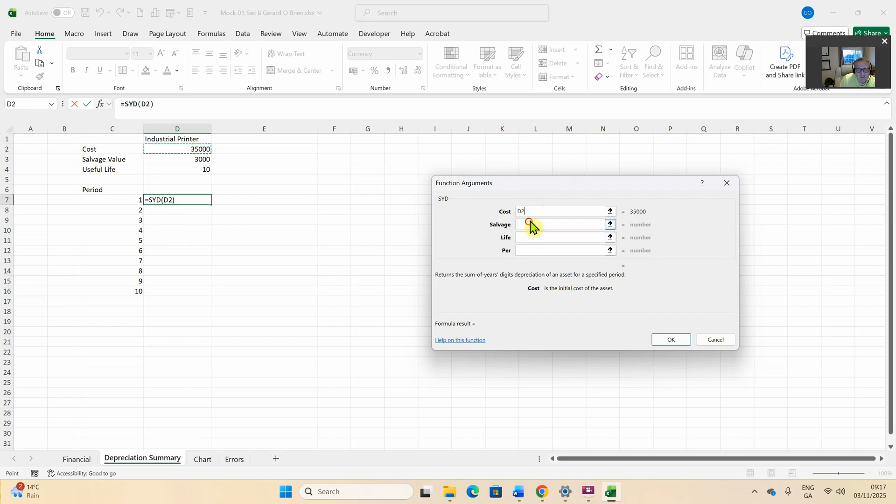
click(199, 160)
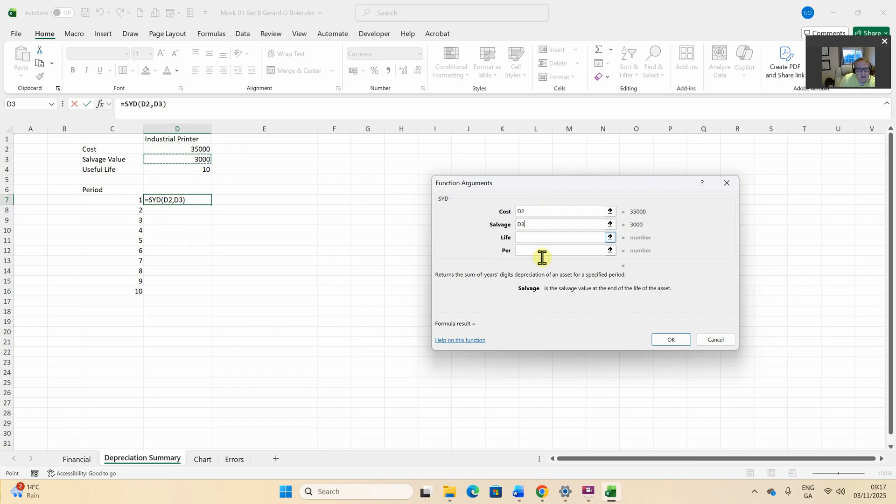
click(527, 237)
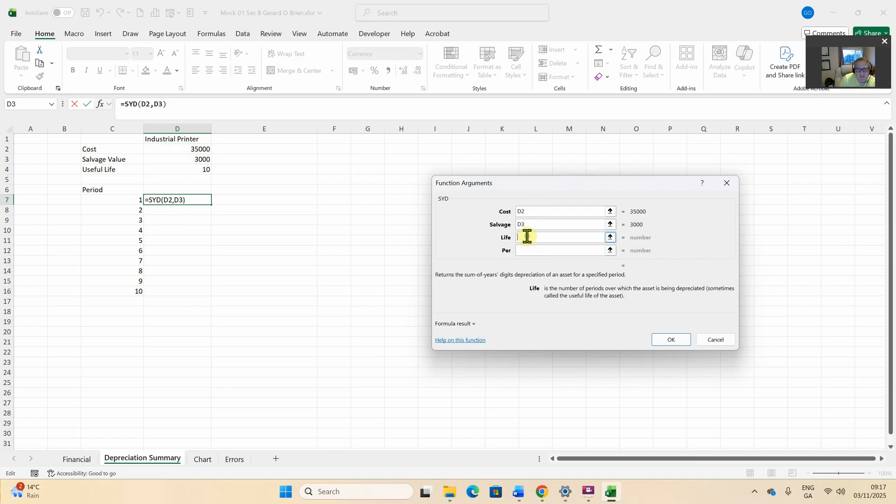
click(196, 170)
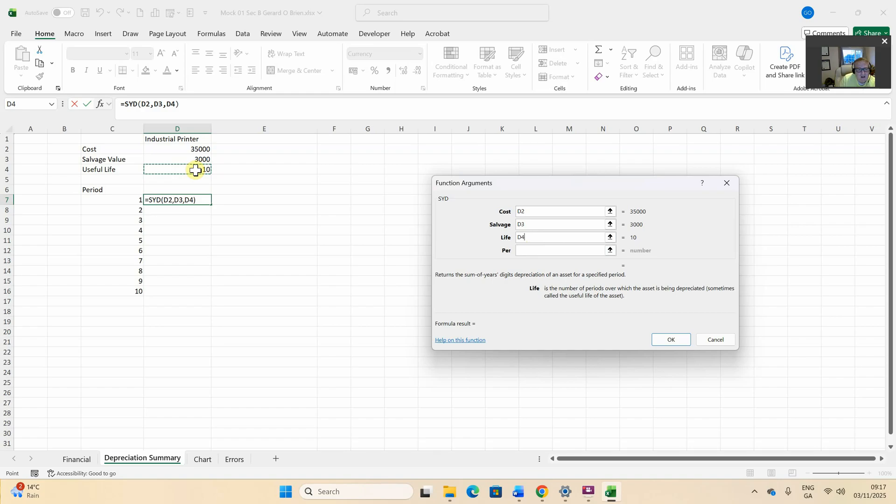
click(672, 340)
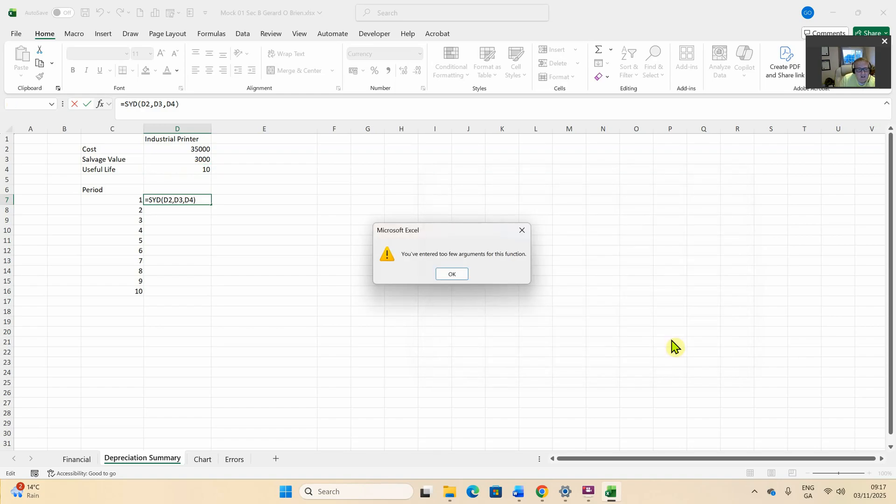
Add C7 as the SYD period so D7 shows €5,818.18, then fill D7 down to D16
click(453, 275)
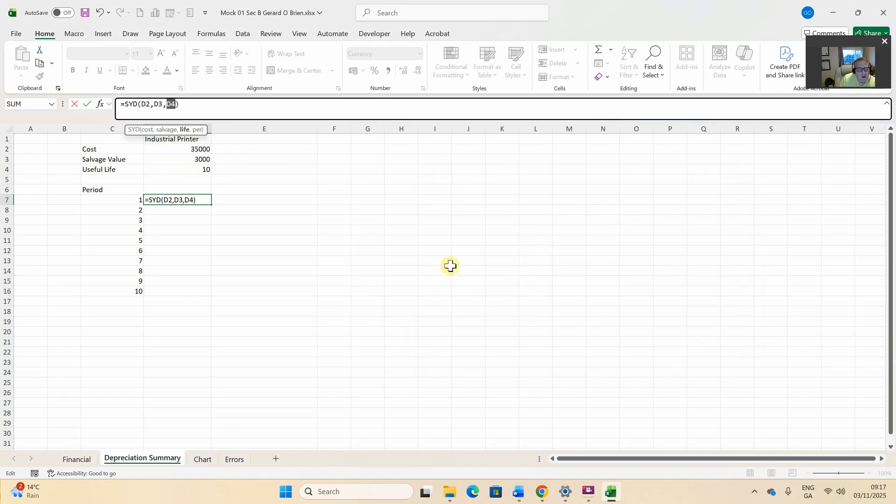
click(99, 104)
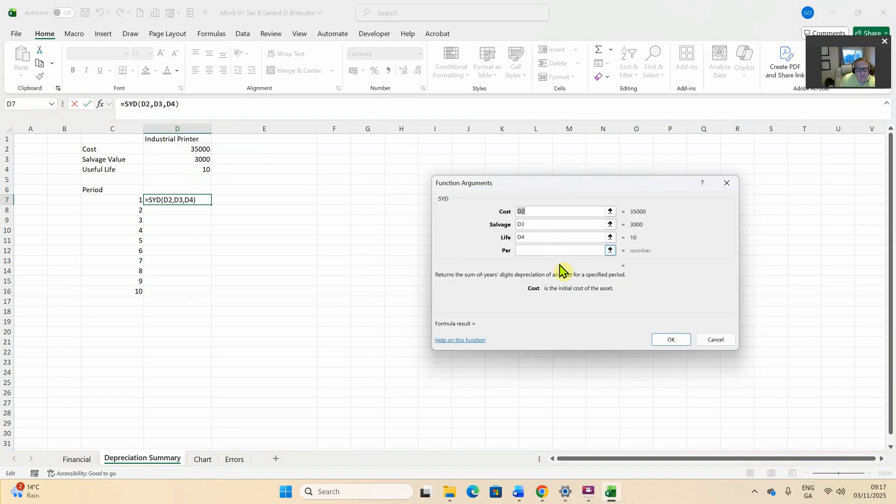
click(535, 251)
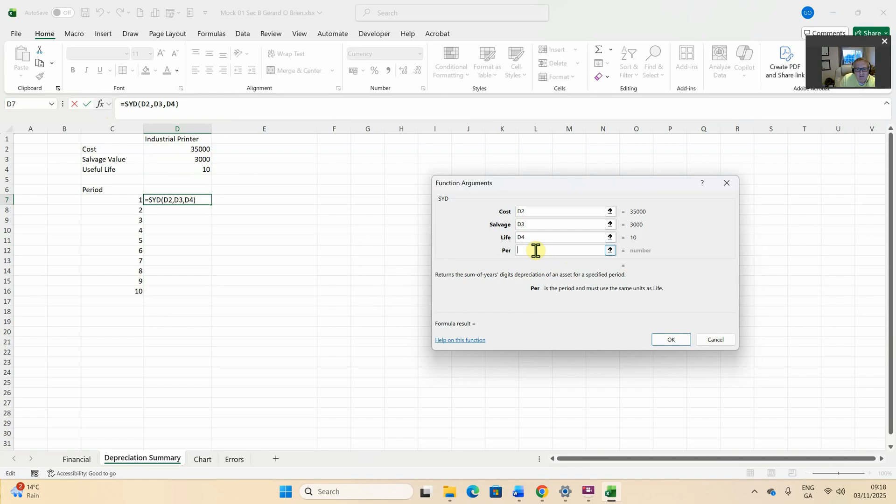
click(122, 202)
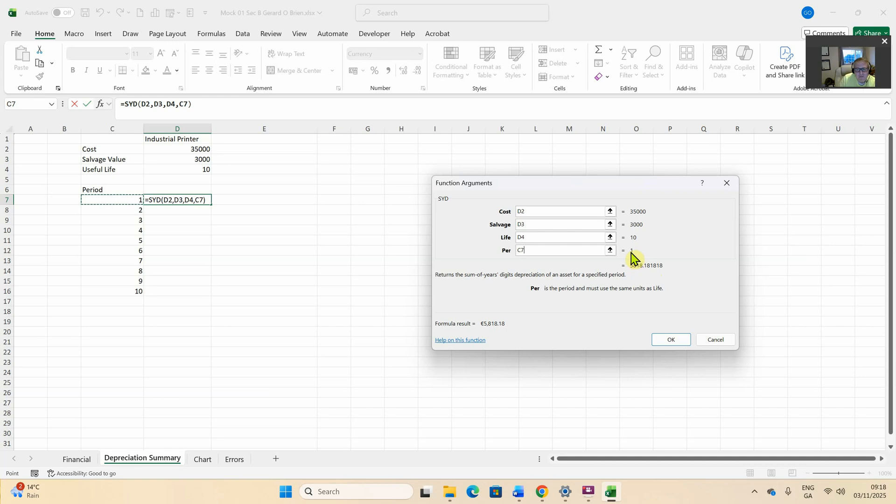
click(672, 341)
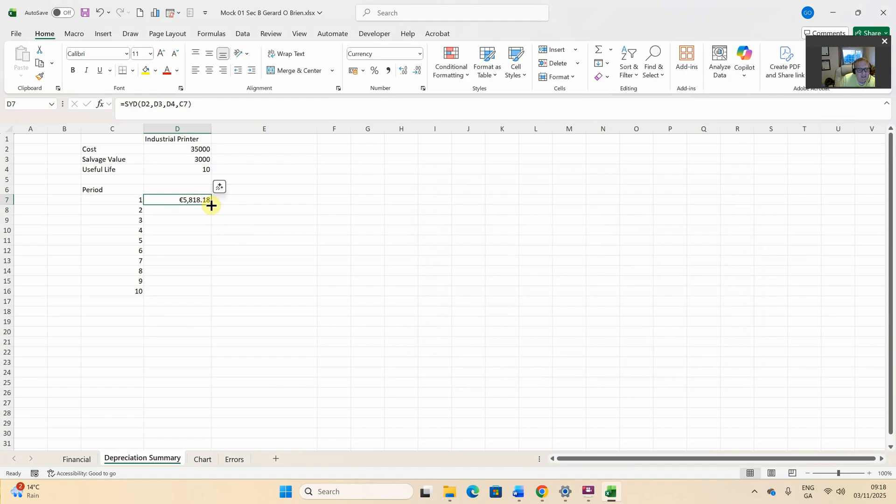
drag(210, 205, 212, 296)
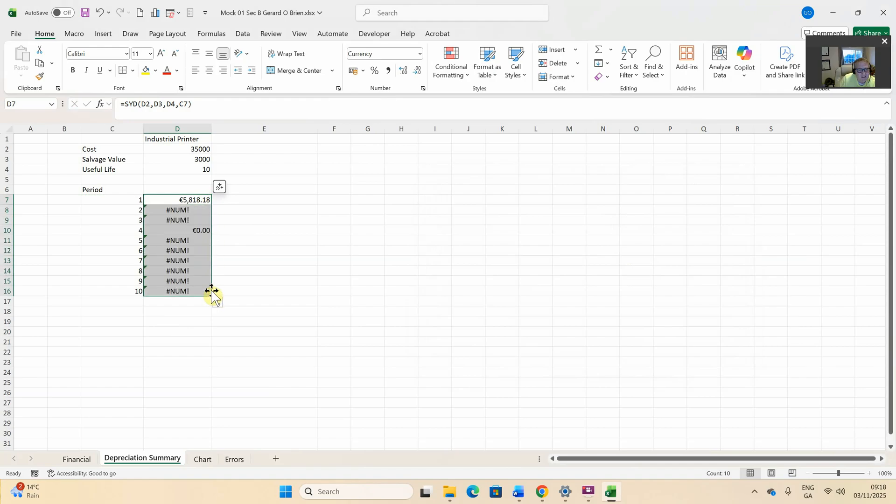
click(199, 200)
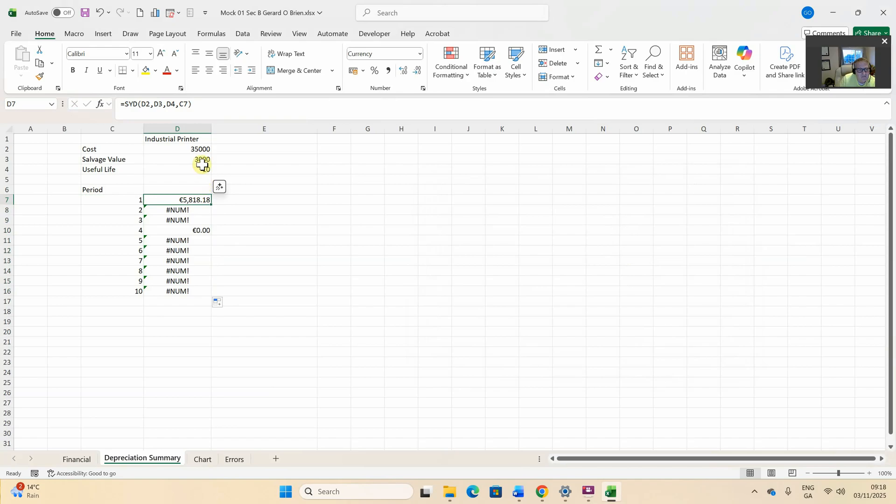
Make D7's formula =SYD($D$2,$D$3,$D$4,C7) with absolute cost, salvage and life references
click(101, 105)
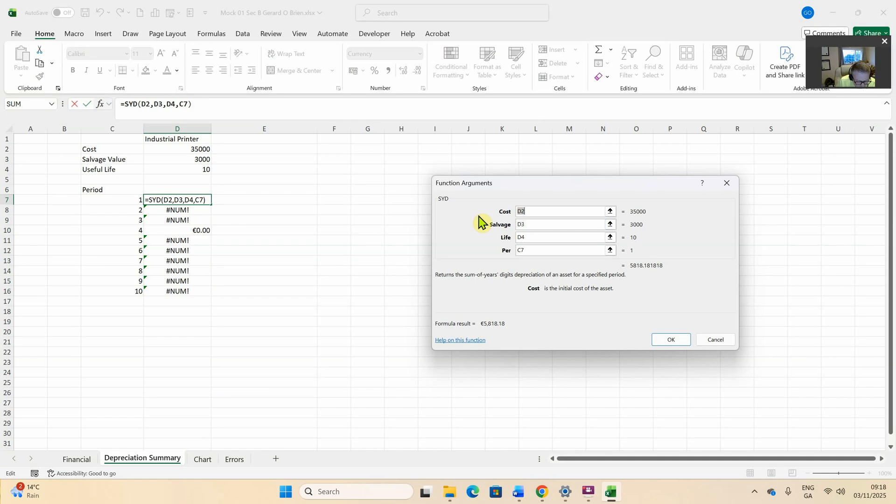
click(523, 212)
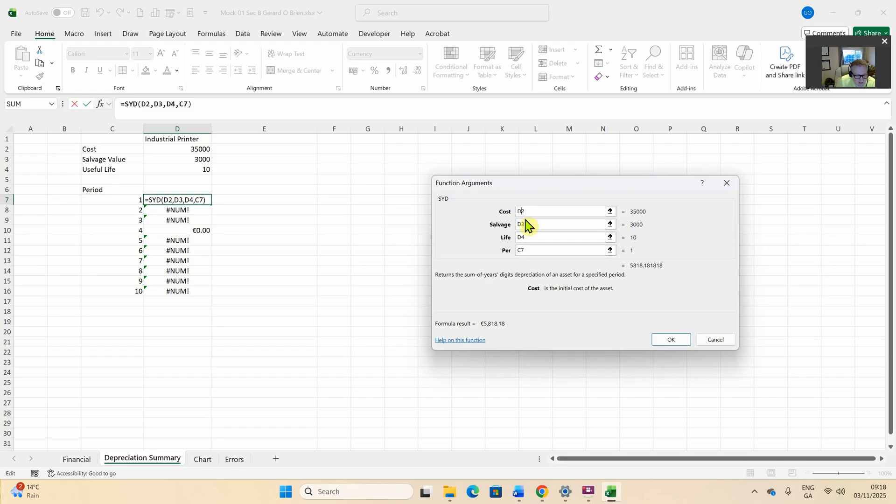
key(F4)
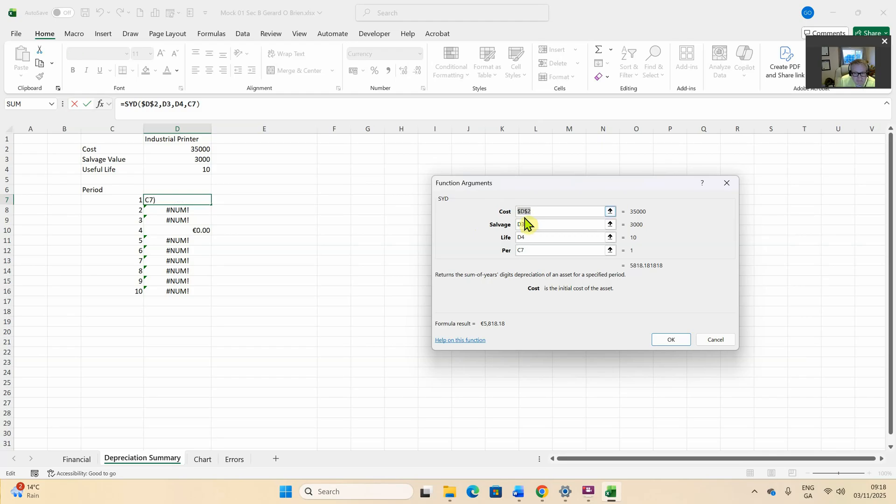
click(519, 224)
key(F4)
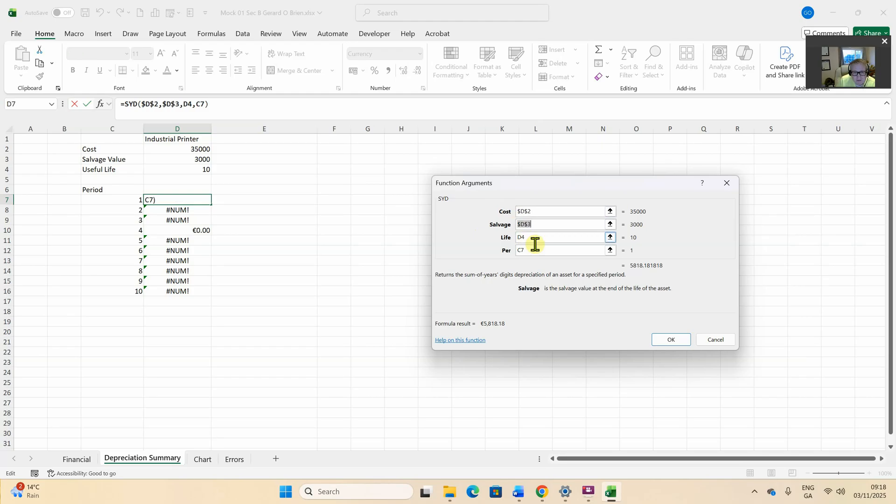
click(527, 239)
key(F4)
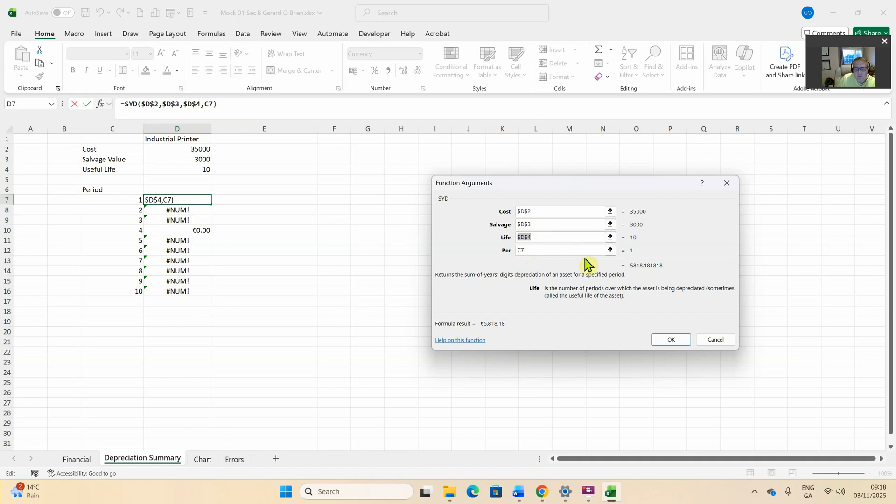
click(670, 339)
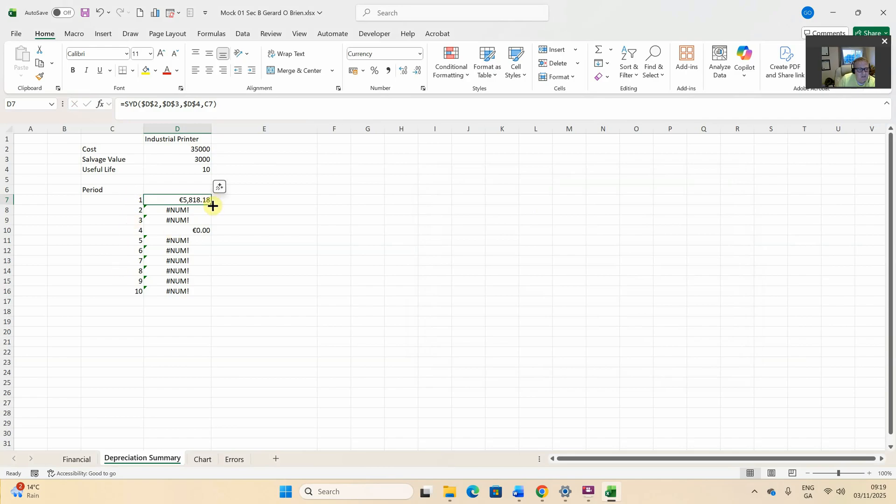
Fill the corrected formula down to D16 (€5,818.18 to €581.82) and save the workbook
drag(213, 206, 203, 295)
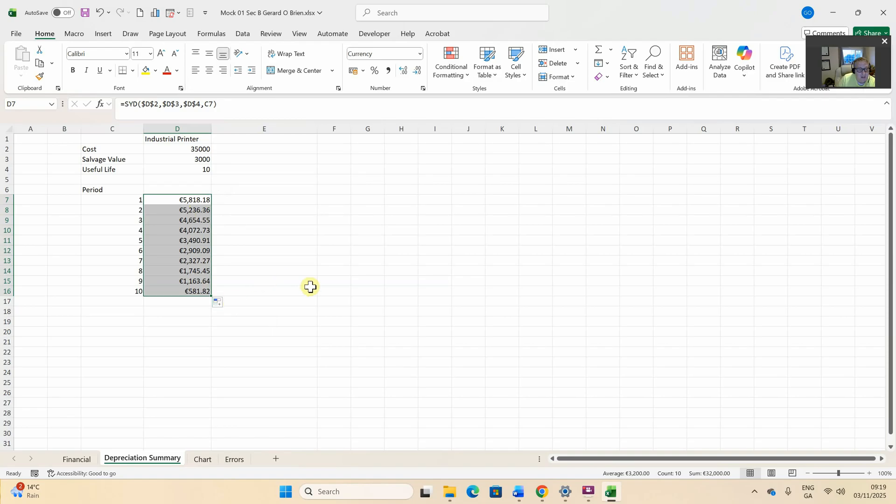
click(85, 12)
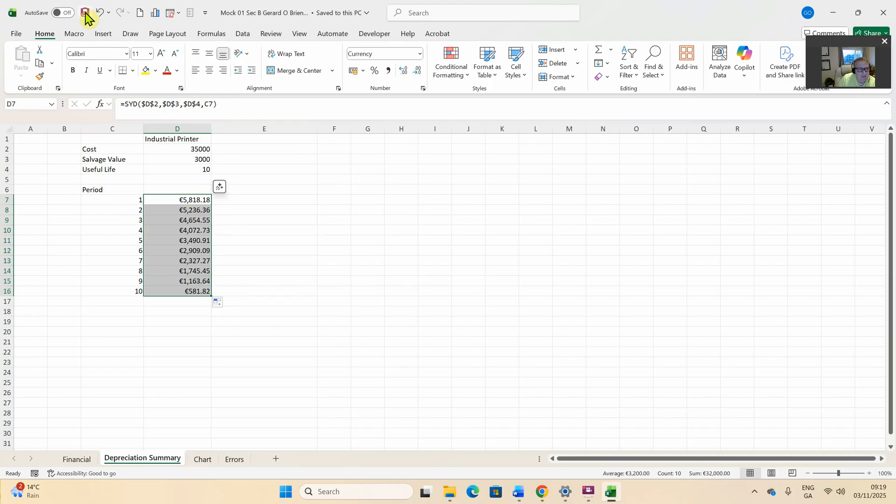
click(85, 13)
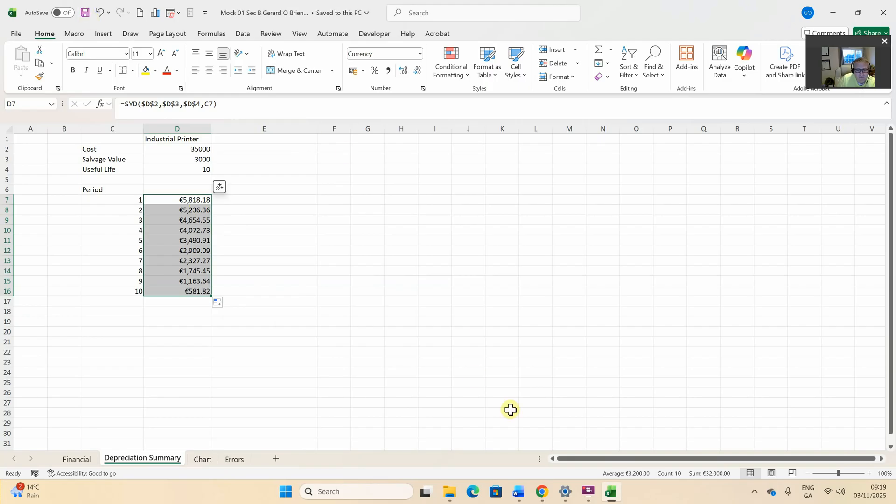
Read task 3, on importing the Access database into a new sheet, in the Word instructions, then return to Excel
click(590, 491)
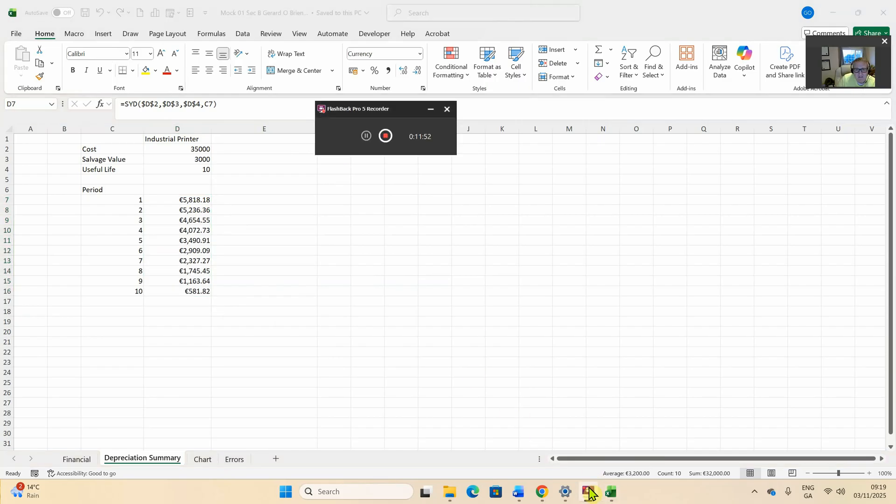
click(568, 382)
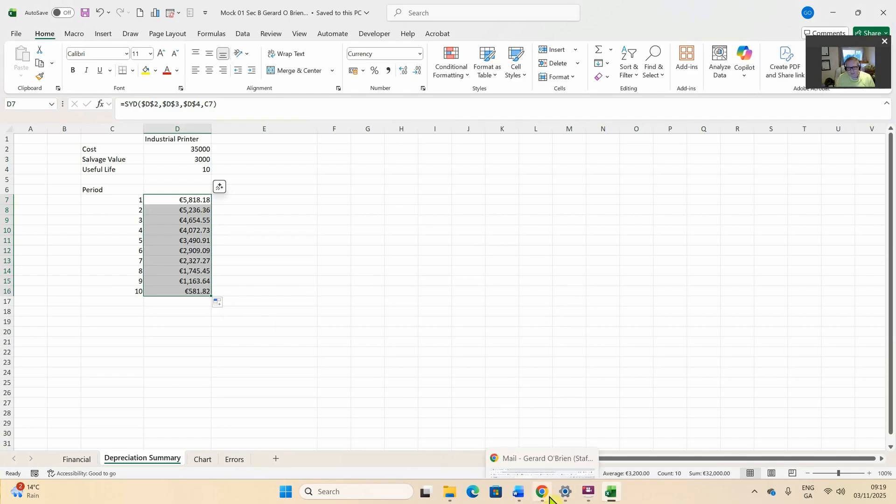
click(519, 494)
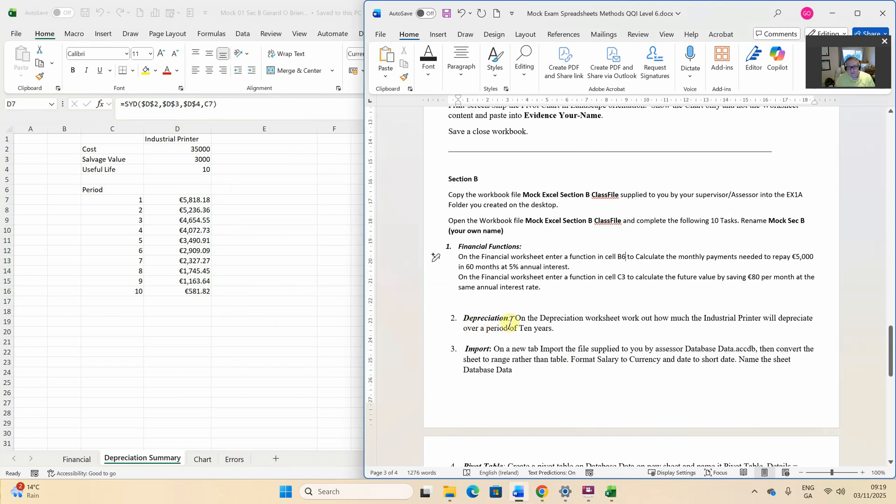
scroll(530, 344, down, 3)
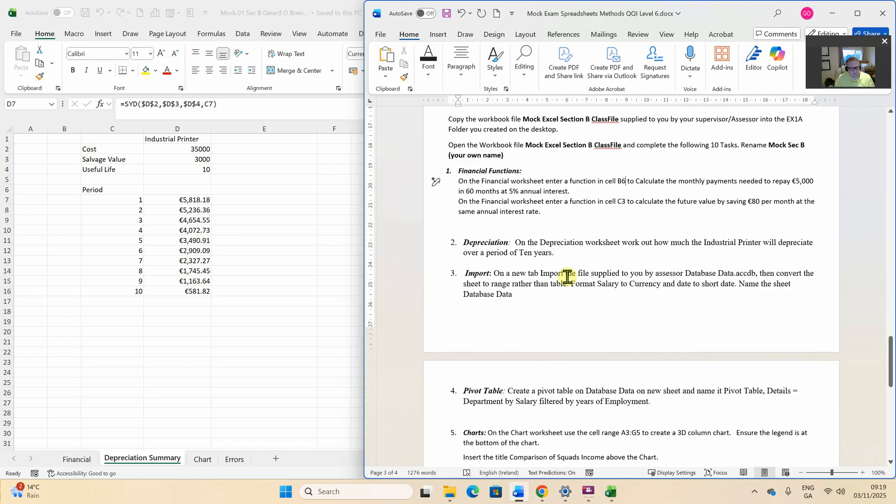
key(alt+Tab)
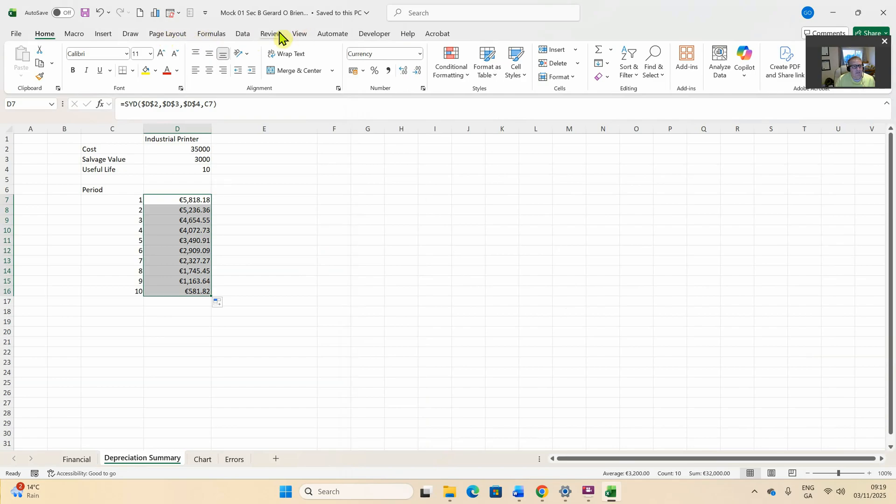
Start a Get Data import From Microsoft Access Database
click(239, 33)
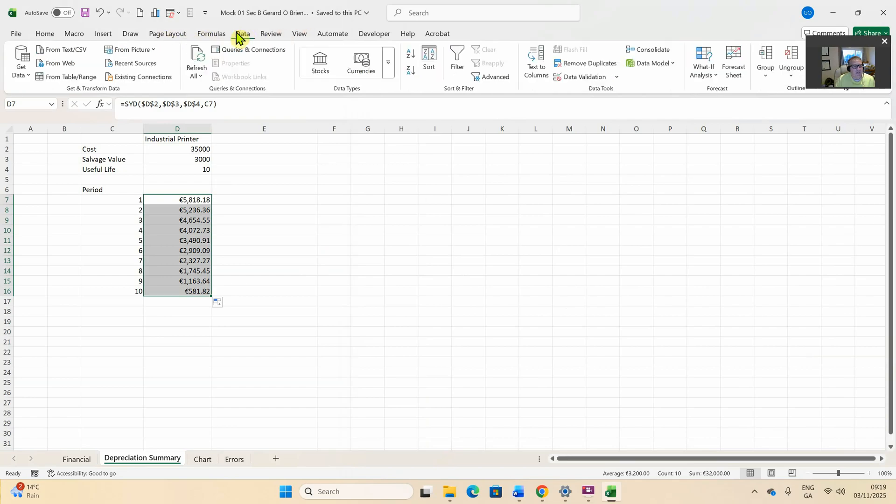
click(24, 78)
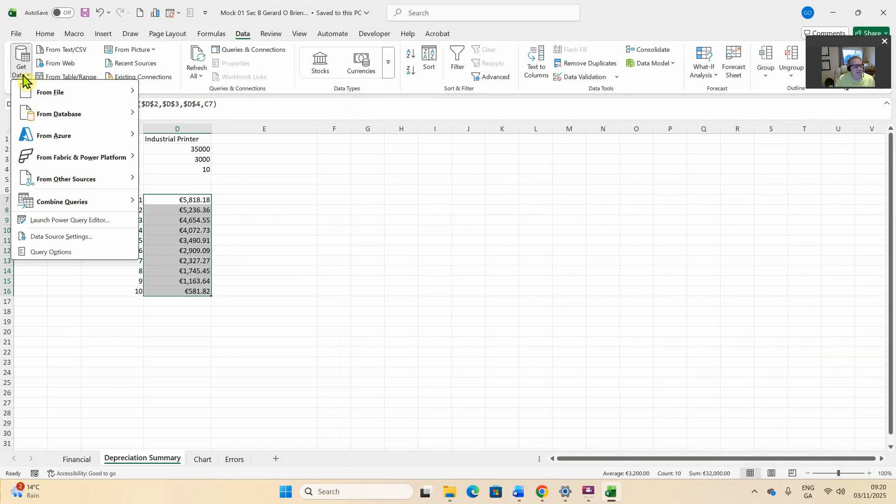
mouse_move(55, 121)
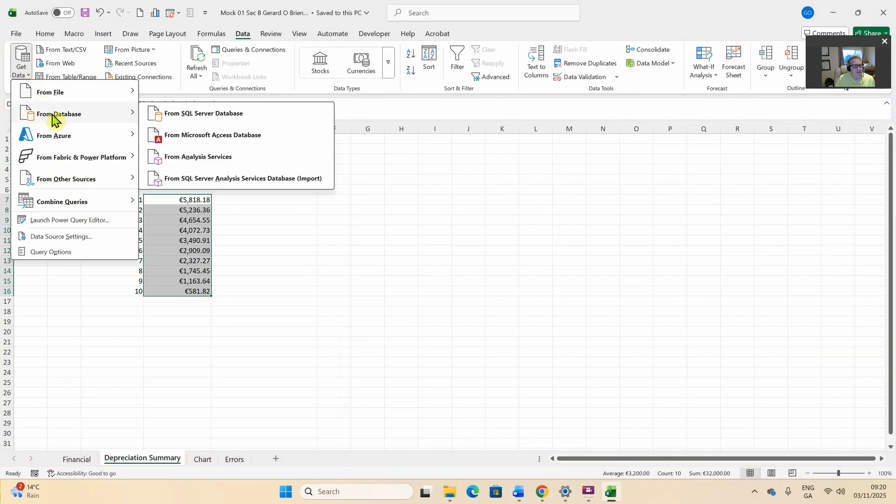
click(209, 136)
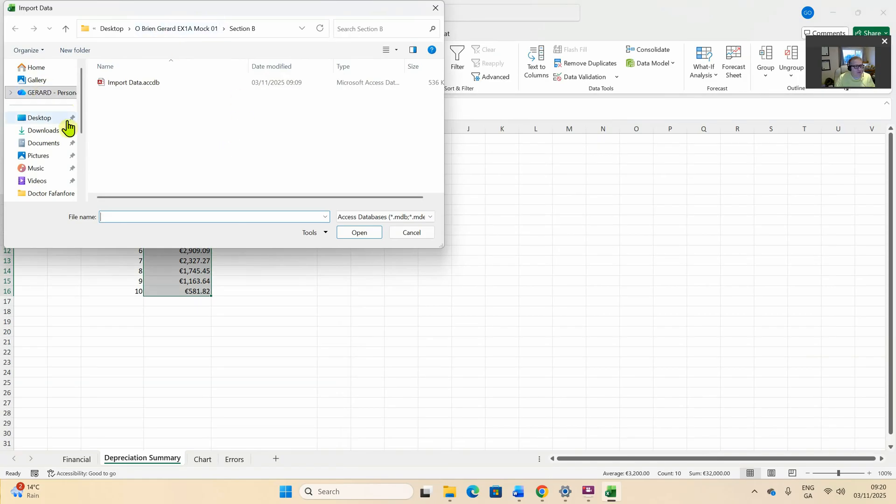
Import Import Data.accdb from the Desktop's Mock 01 > Section B folder
click(39, 117)
scroll(140, 112, down, 2)
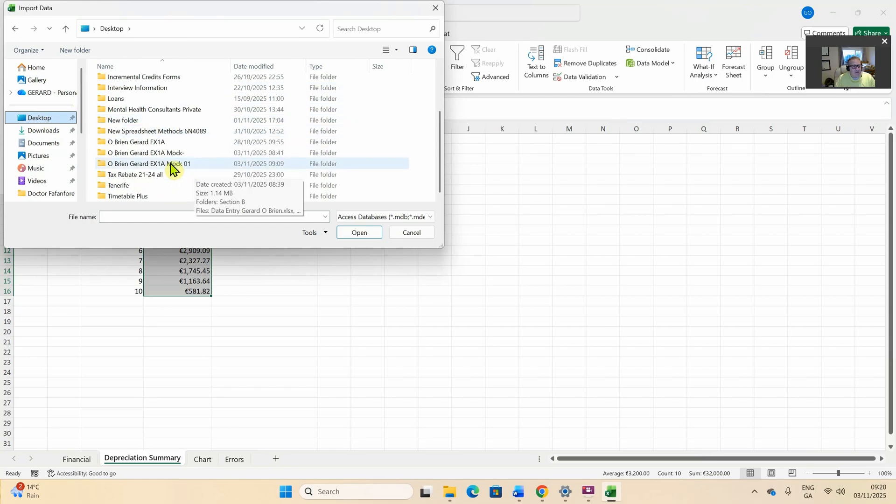
double_click(172, 164)
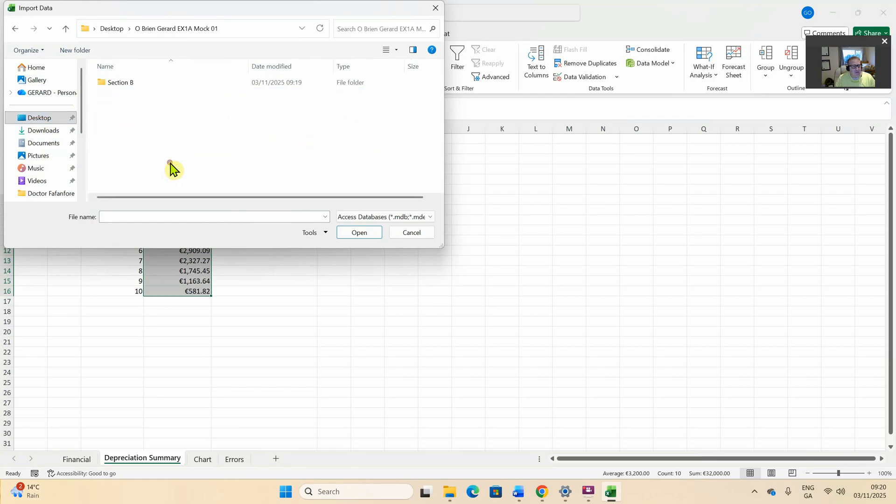
double_click(122, 83)
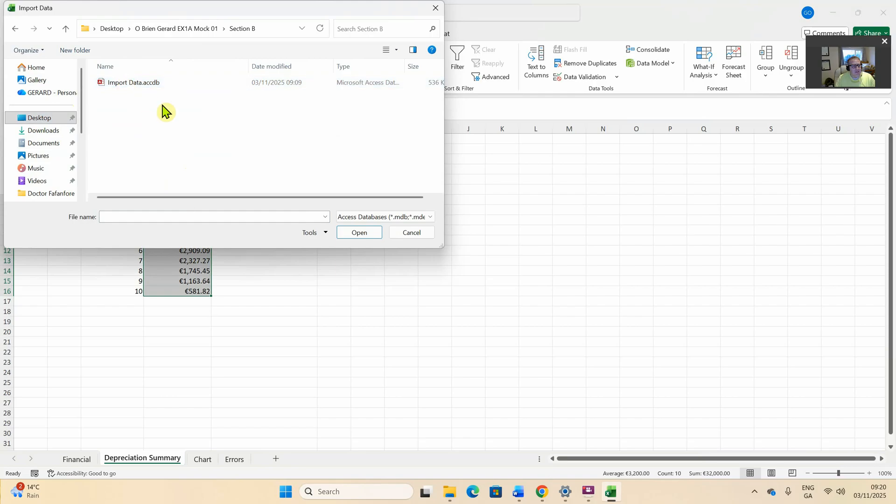
click(132, 87)
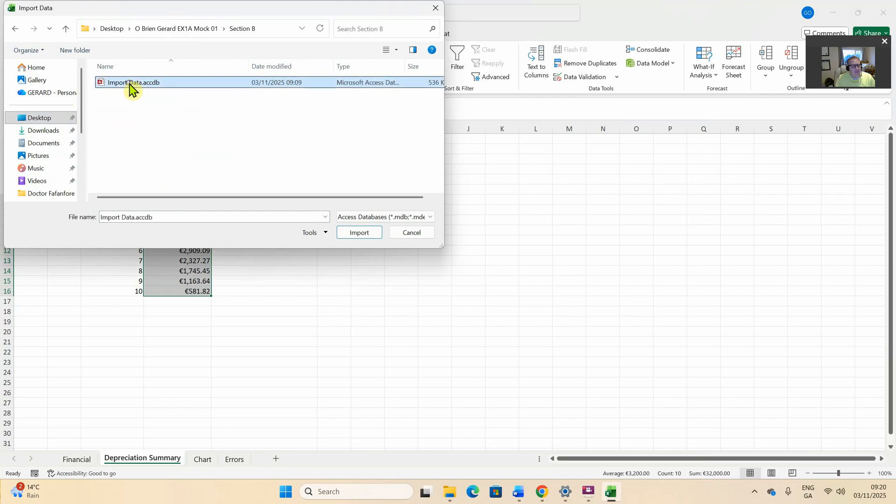
click(361, 235)
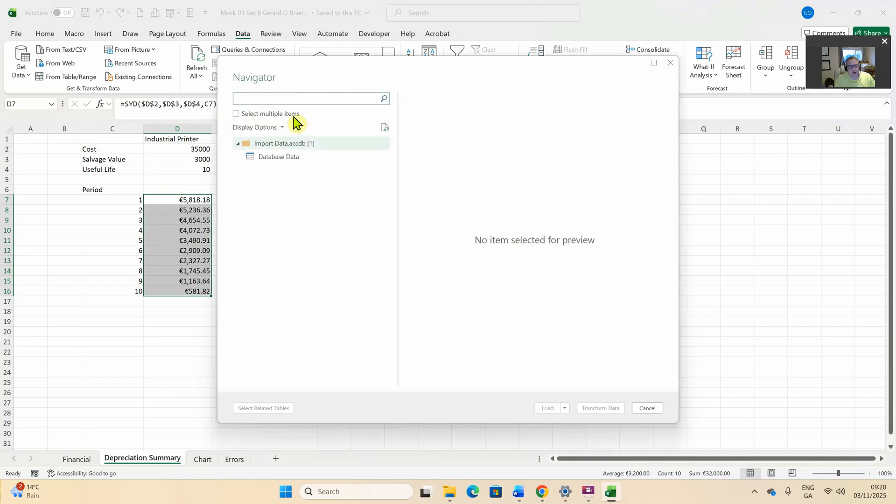
Load the Database Data query as a Table on a new worksheet via Close & Load To
double_click(285, 157)
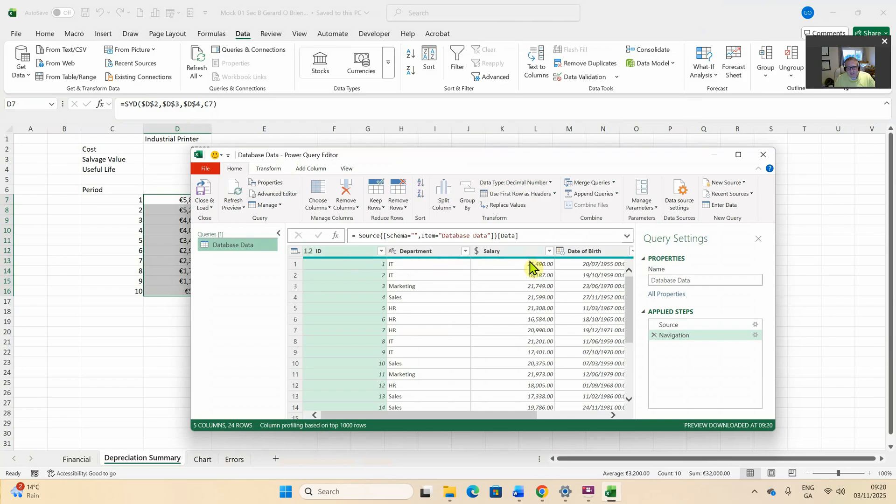
scroll(527, 266, down, 4)
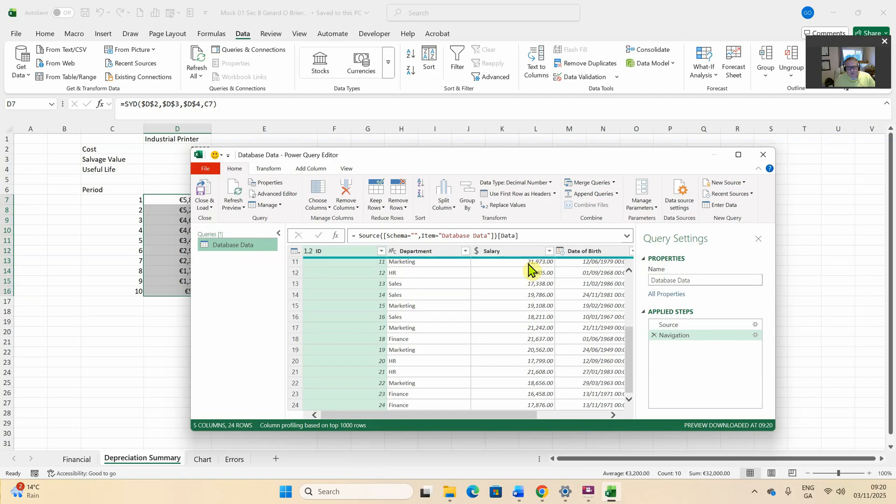
click(212, 208)
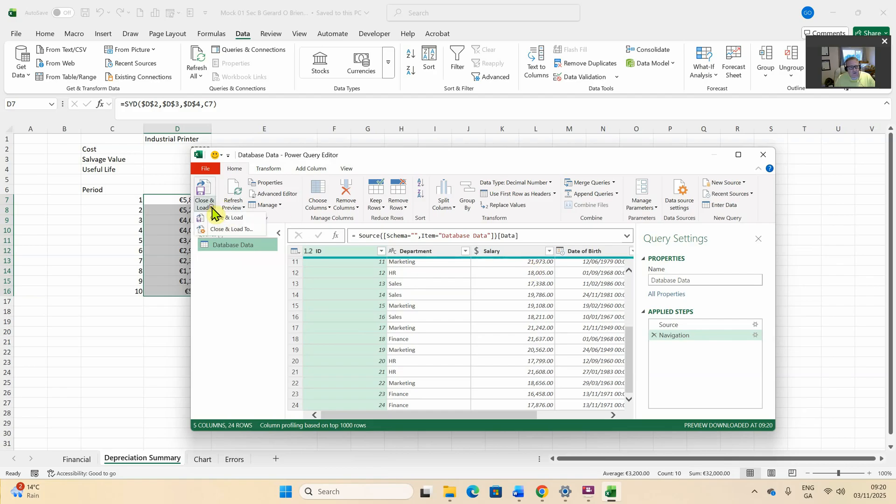
click(231, 230)
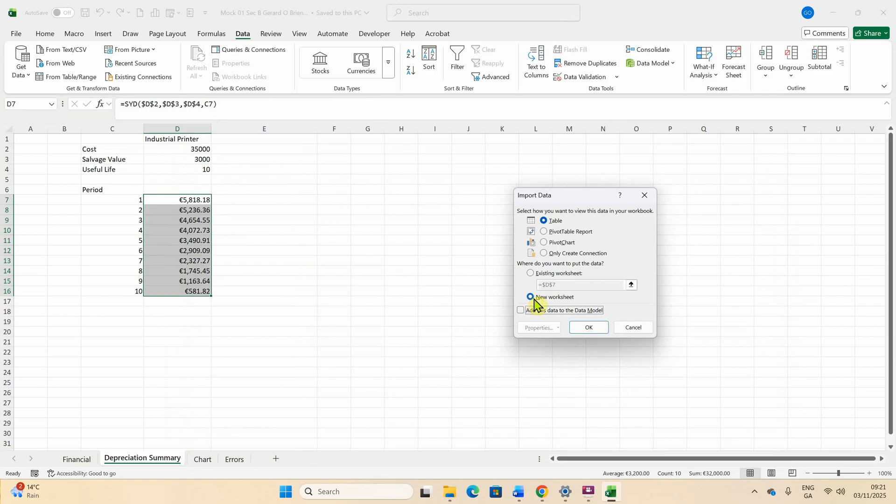
click(592, 329)
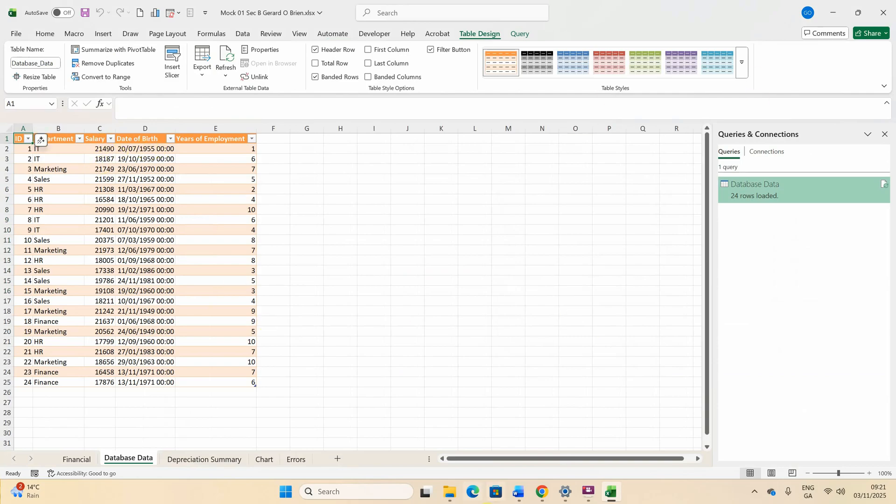
click(519, 492)
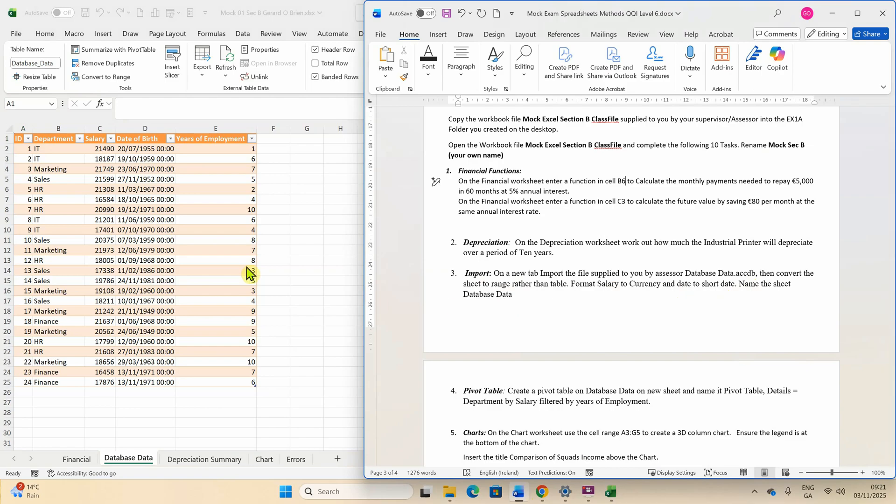
click(100, 151)
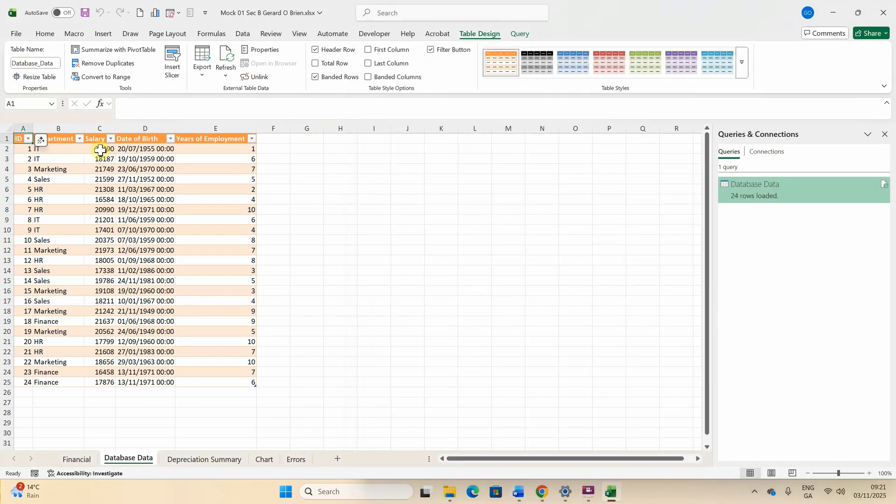
drag(100, 151, 101, 159)
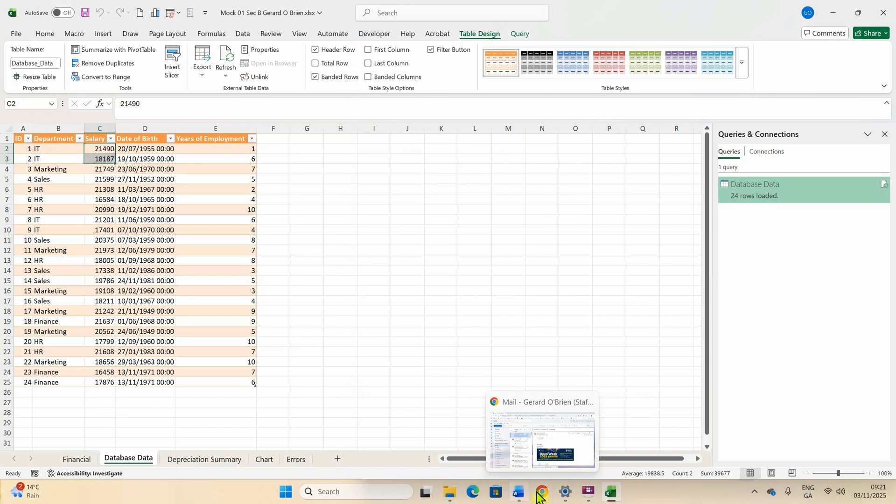
click(513, 497)
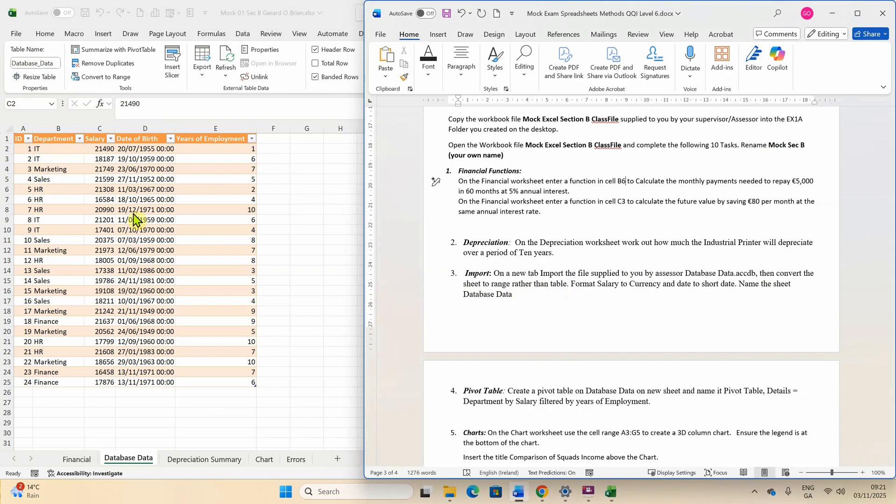
click(57, 158)
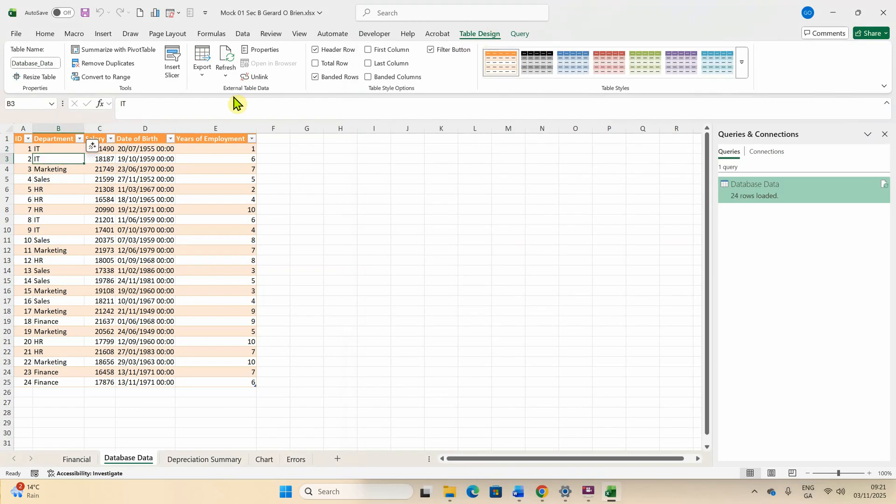
Convert the Database Data table to a normal range, accepting the connection-only query
click(108, 77)
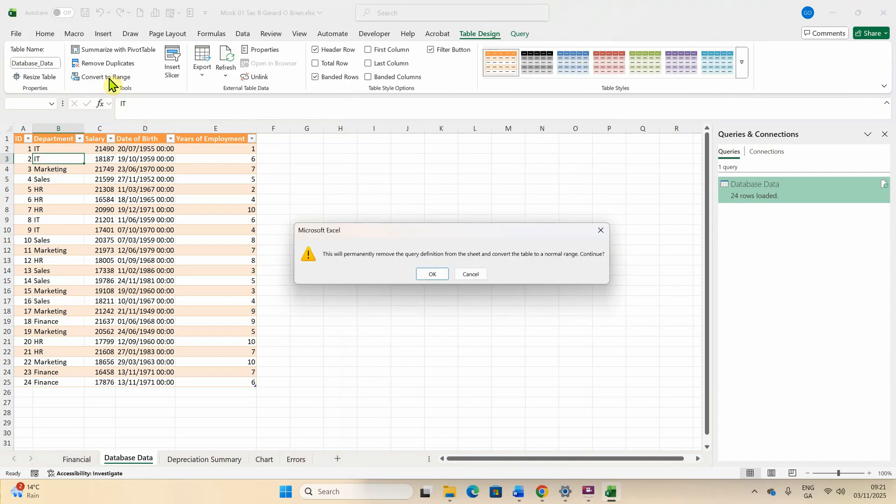
click(434, 276)
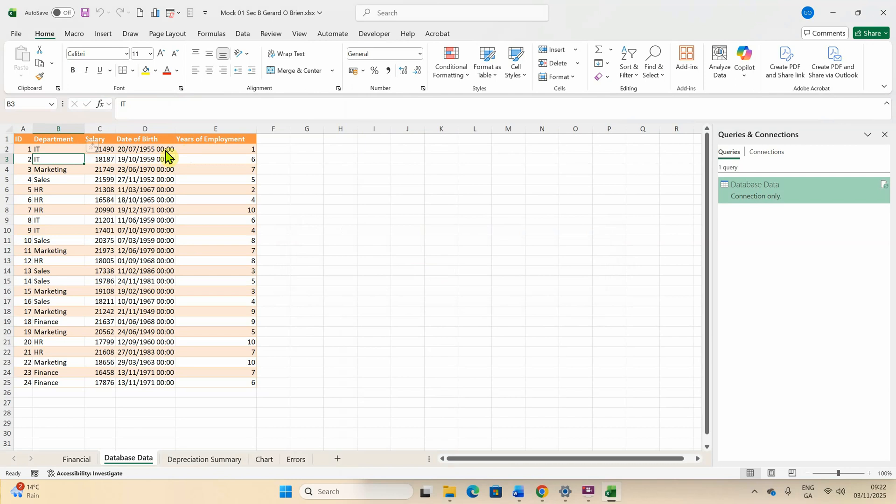
click(102, 149)
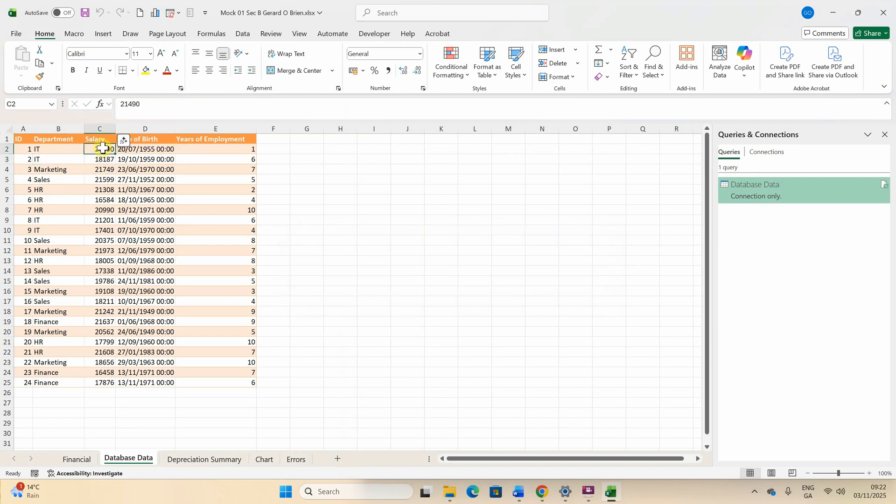
drag(103, 149, 114, 388)
click(420, 54)
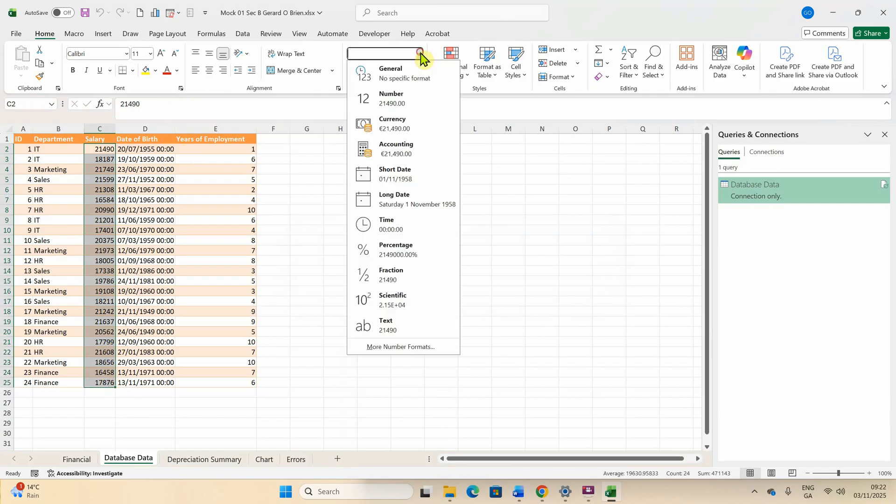
click(412, 121)
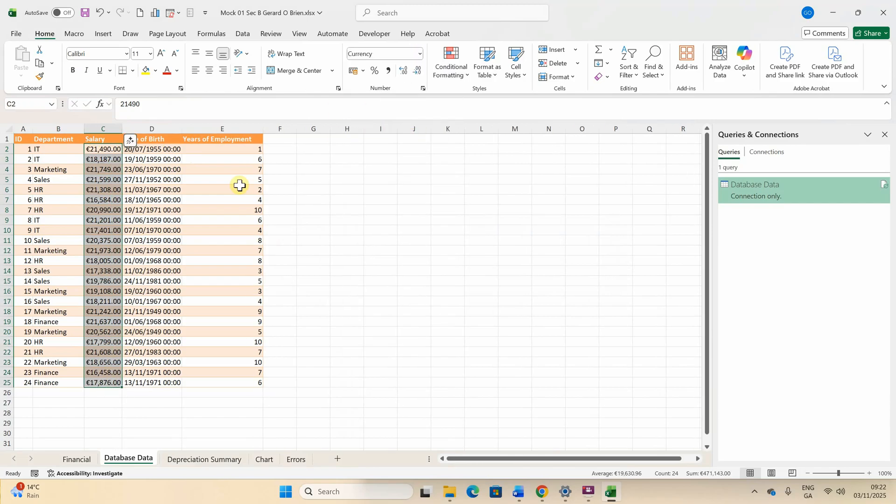
drag(147, 149, 159, 384)
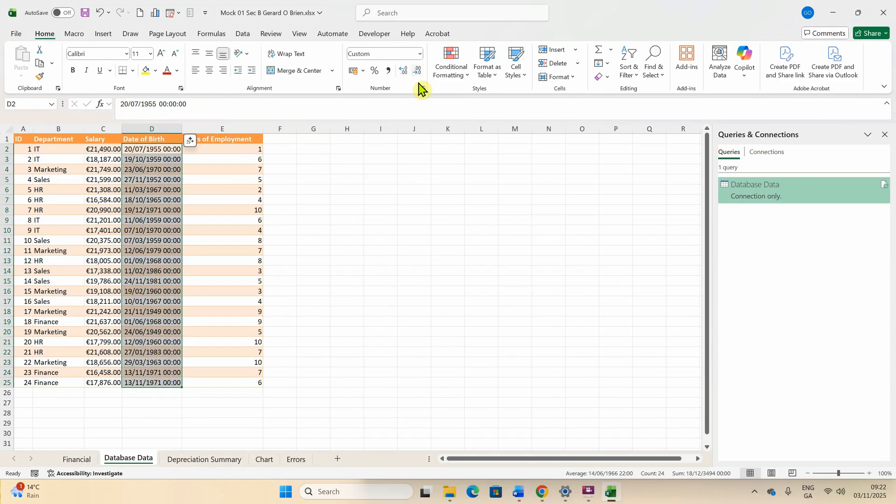
click(420, 54)
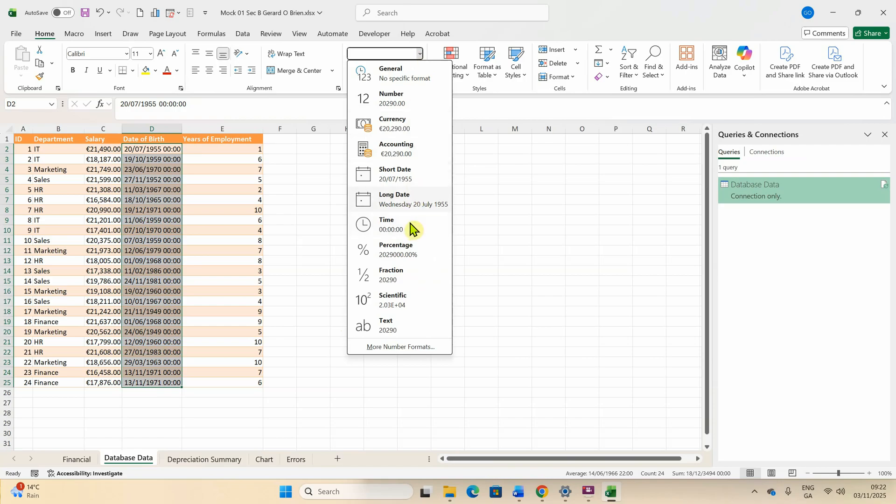
click(406, 174)
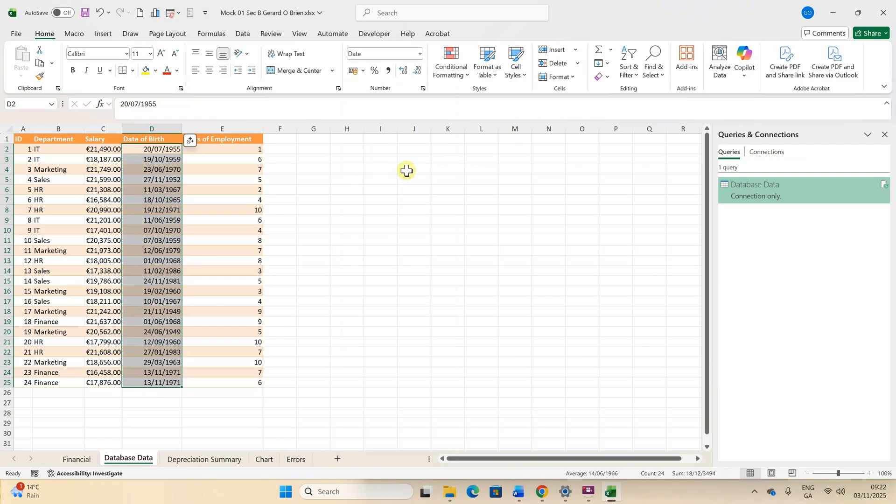
click(406, 172)
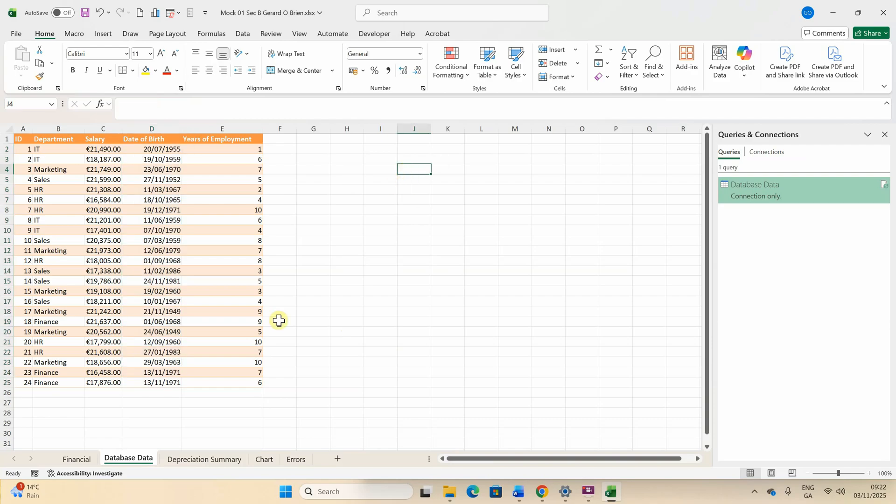
right_click(124, 462)
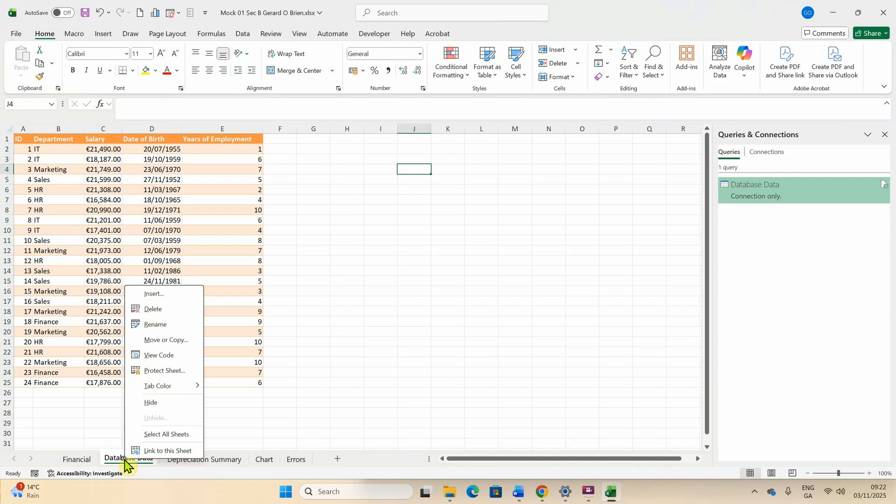
click(354, 329)
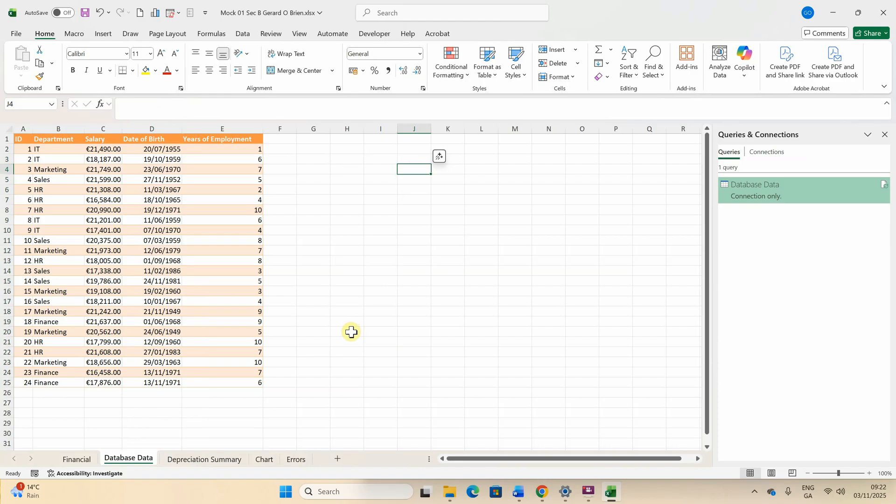
mouse_move(552, 495)
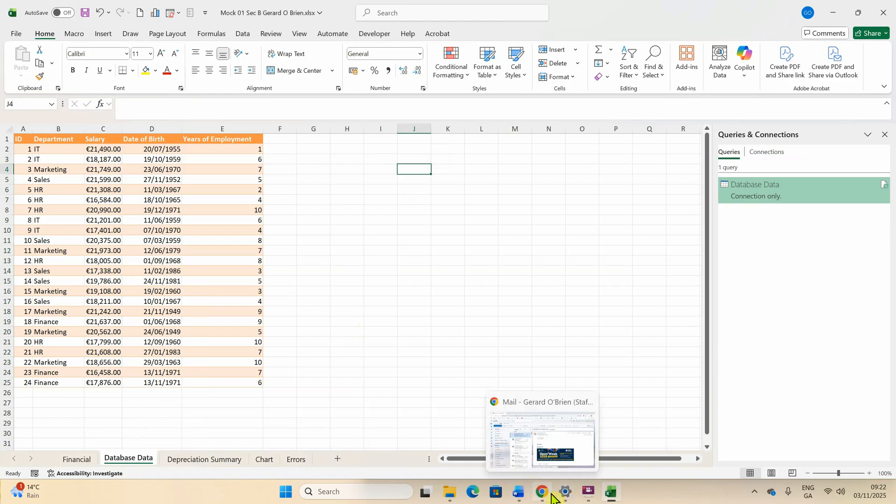
click(519, 491)
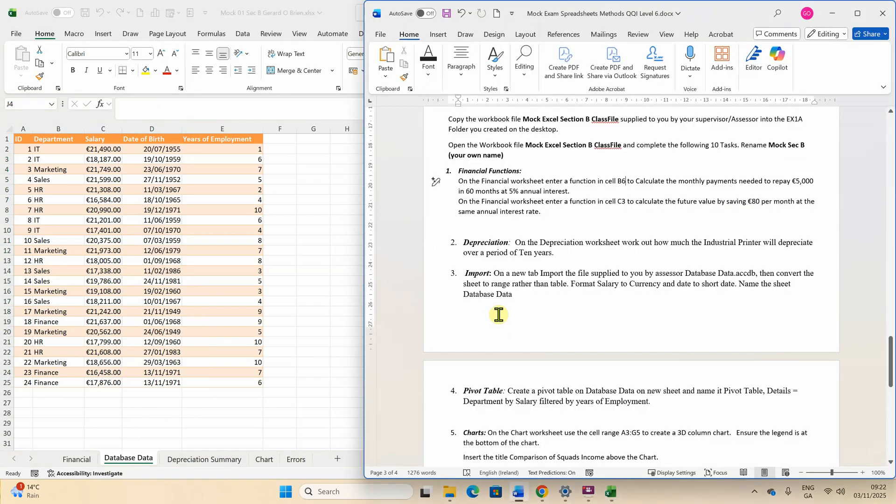
scroll(498, 315, down, 3)
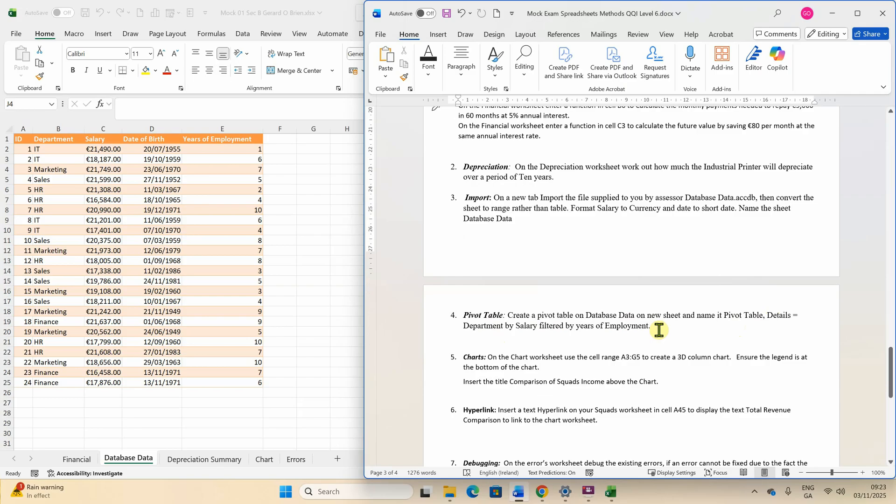
click(308, 277)
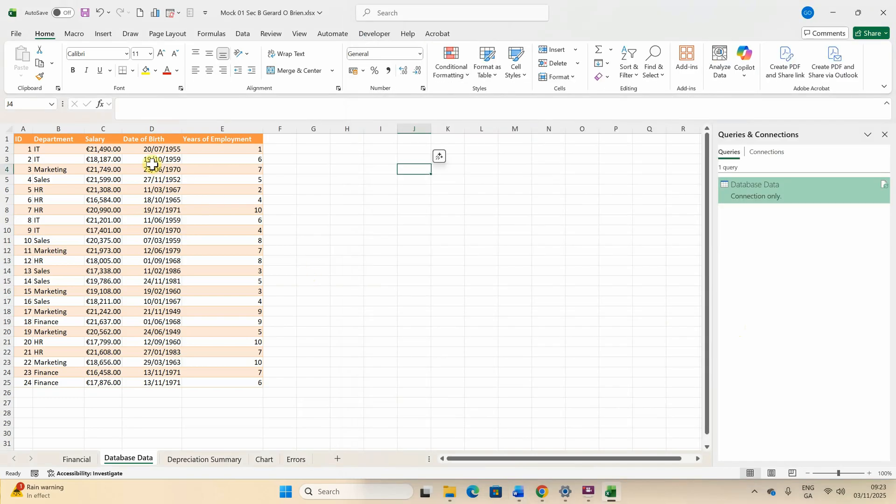
Check the D3 date and C3 currency formats and close the Queries & Connections pane
click(129, 159)
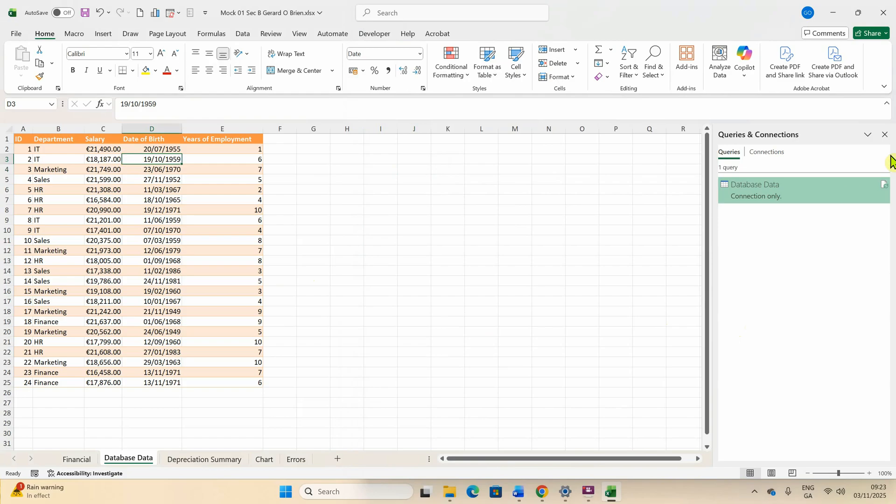
click(885, 135)
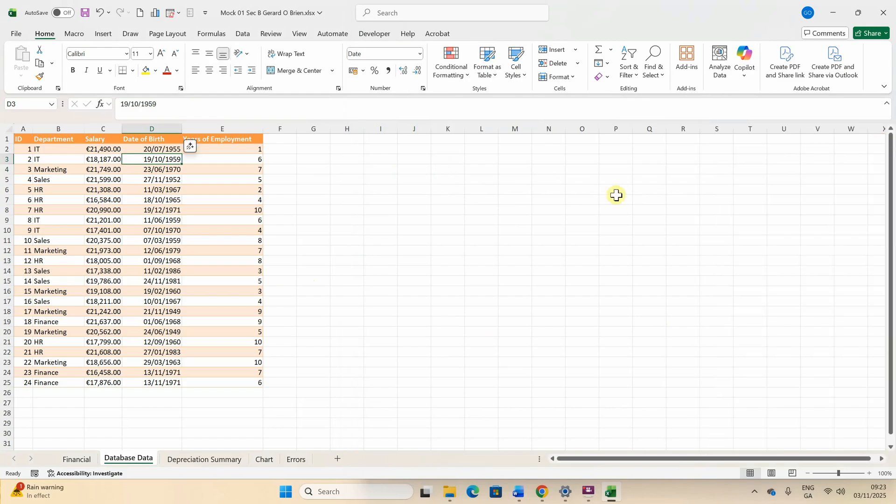
click(107, 158)
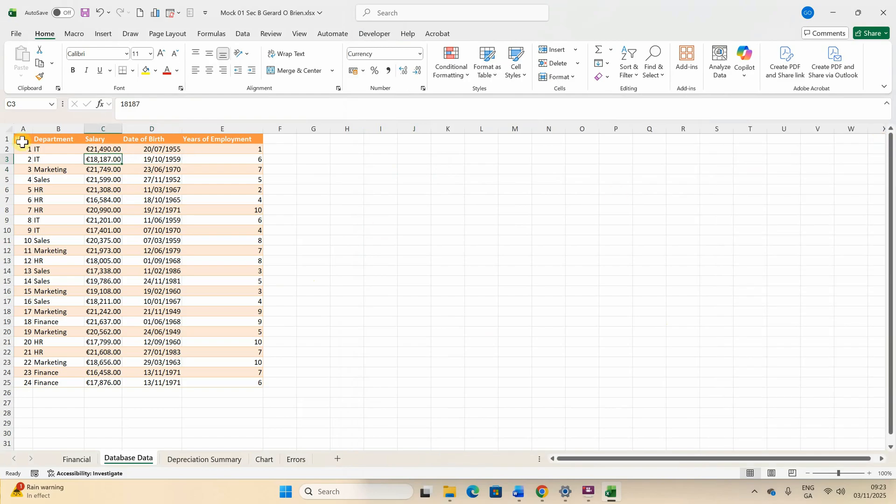
Insert a PivotTable from the employee range A1:E25 on a new worksheet
drag(19, 139, 251, 379)
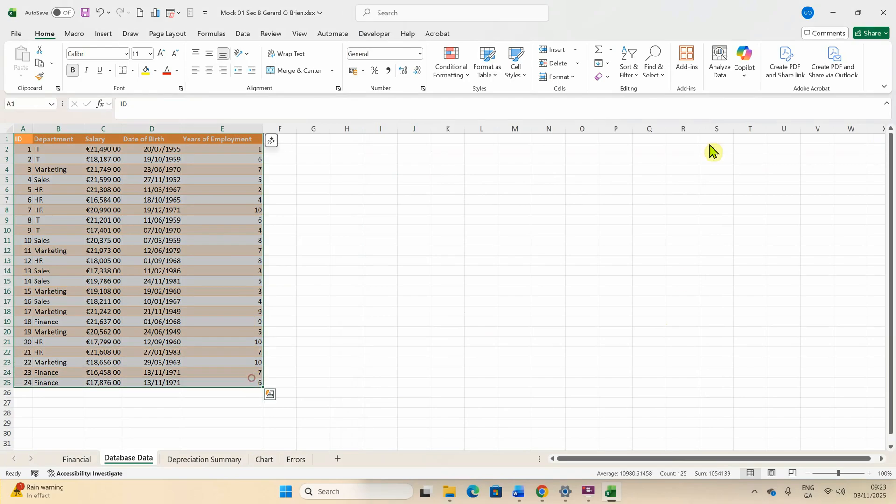
click(103, 35)
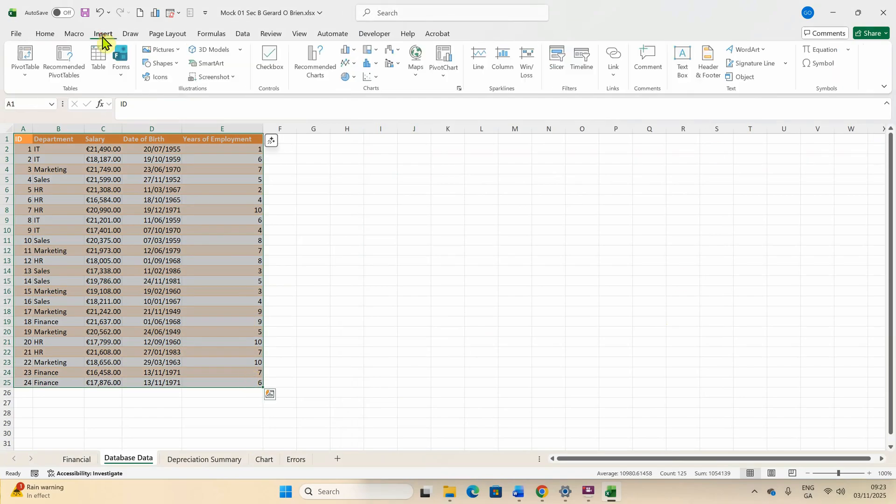
click(27, 76)
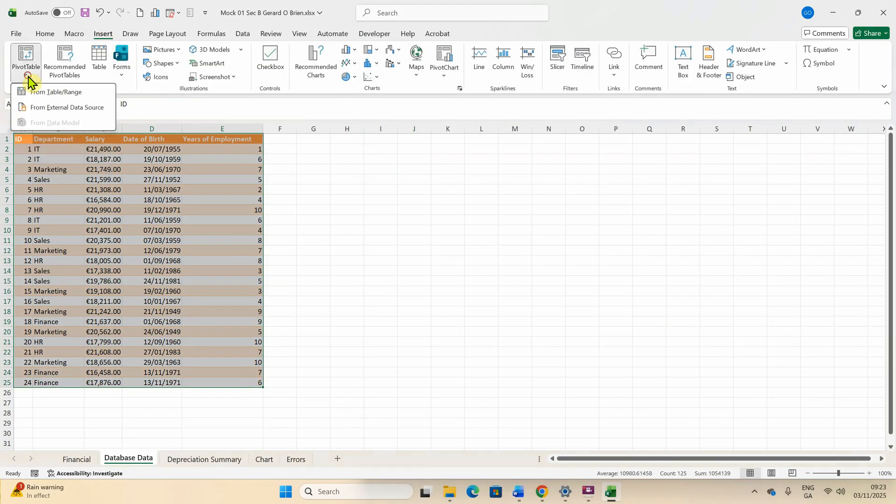
click(46, 92)
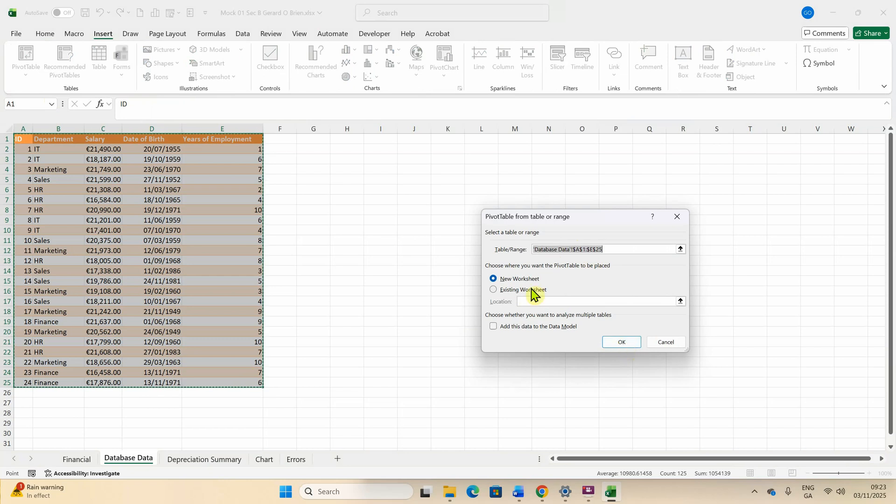
click(621, 344)
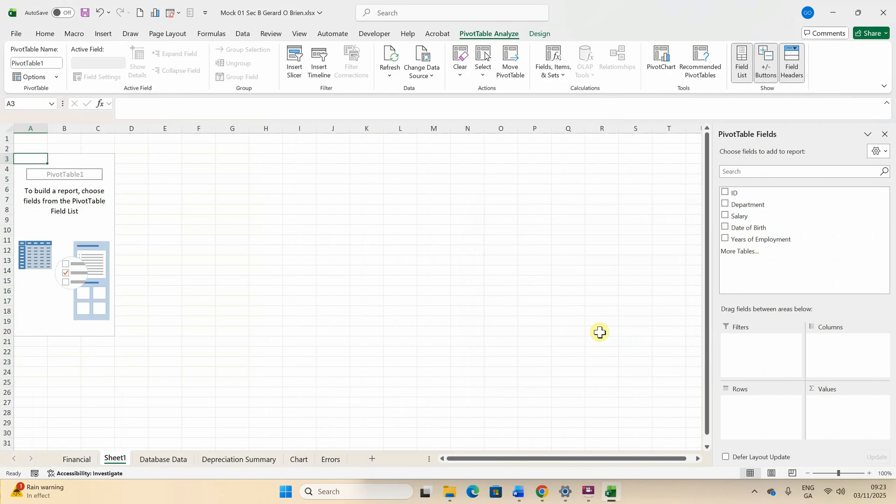
Add Department as rows and Sum of Salary, with Years of Employment as a report filter
click(726, 205)
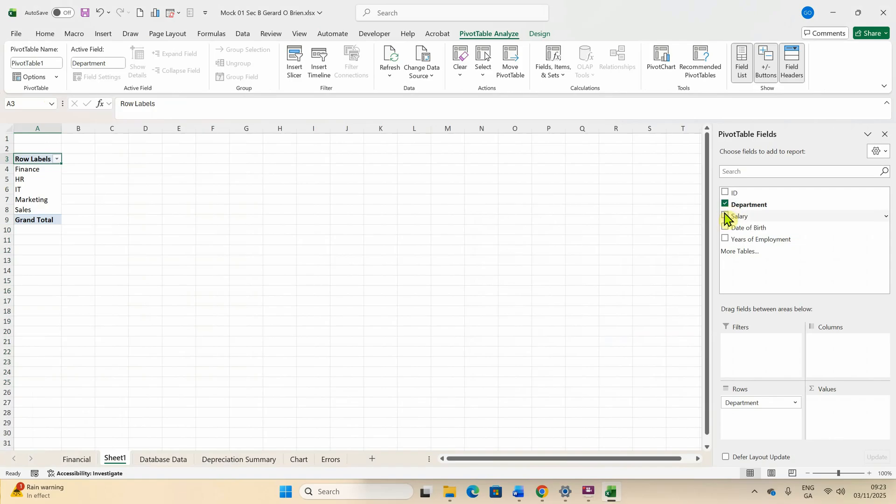
click(726, 217)
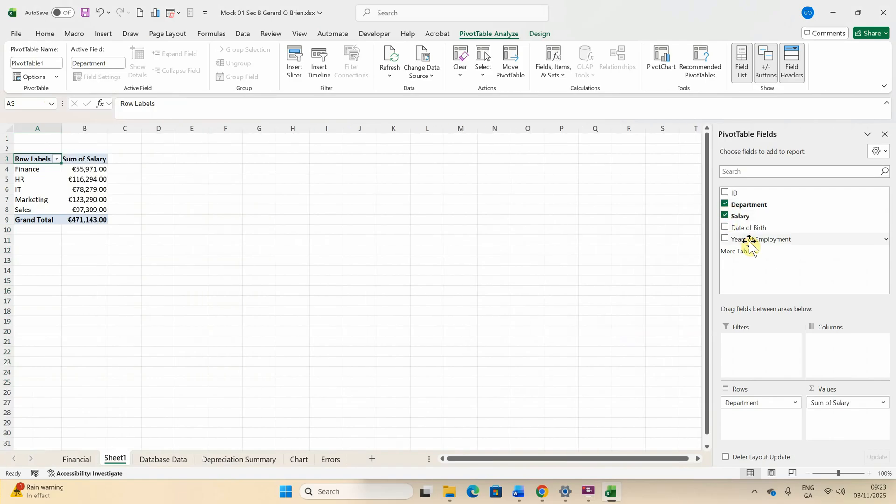
drag(753, 243, 733, 356)
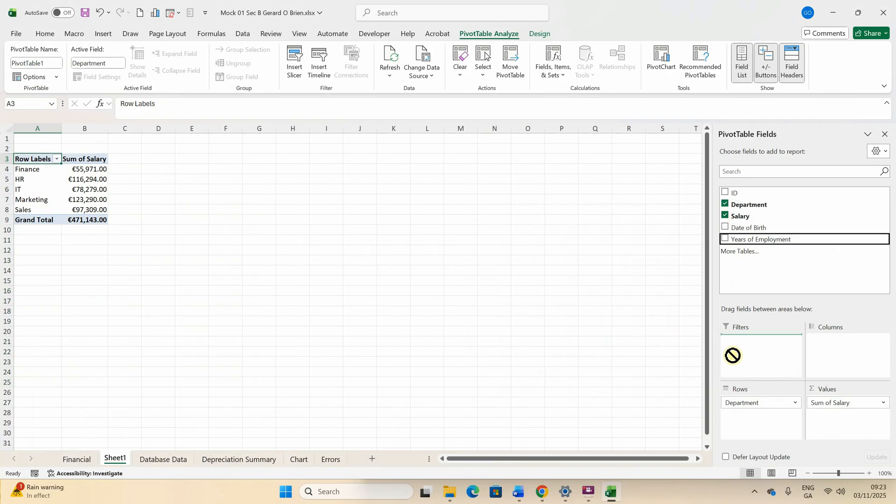
drag(733, 356, 752, 349)
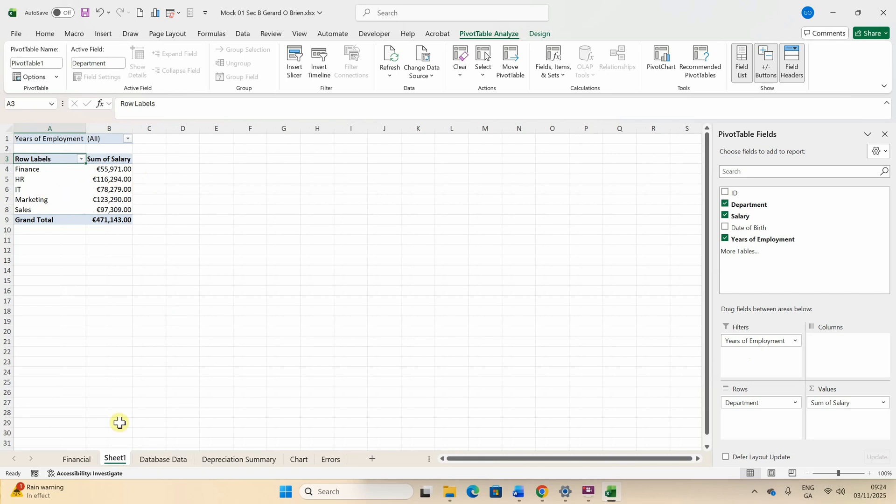
right_click(117, 463)
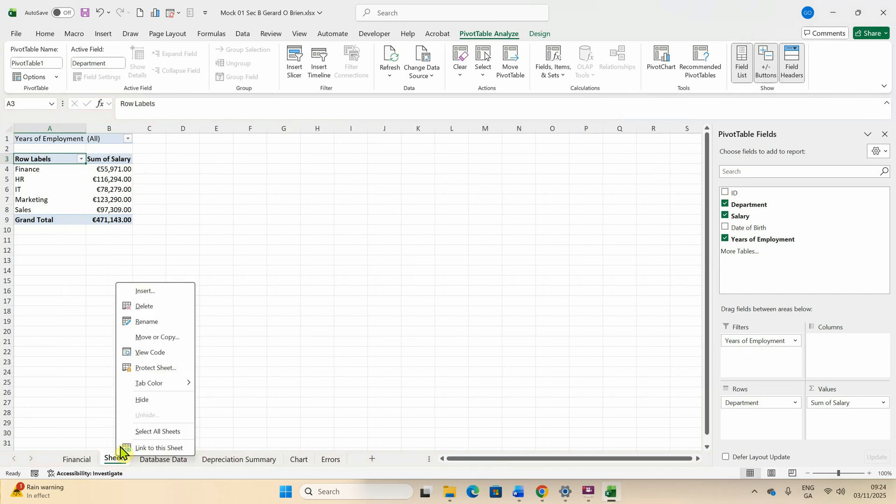
Rename Sheet1 to 'Pivot Table', fixing a typo, then save the workbook
click(146, 322)
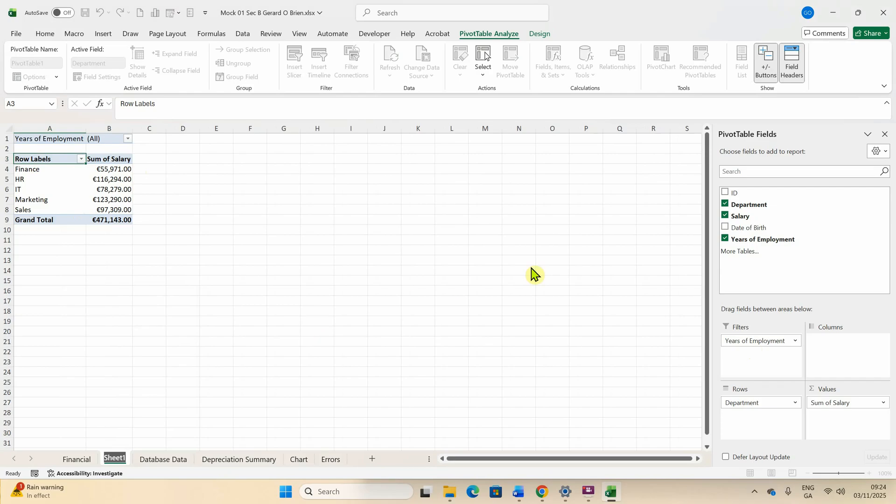
text(P)
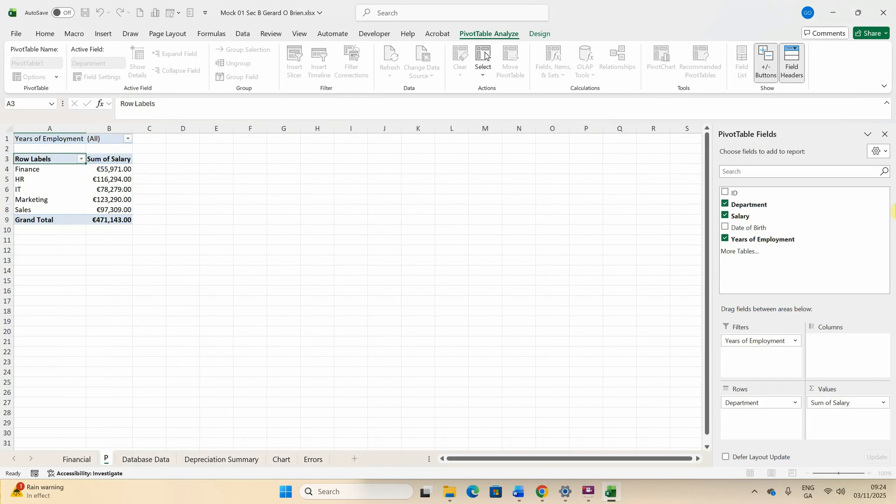
text(ivot)
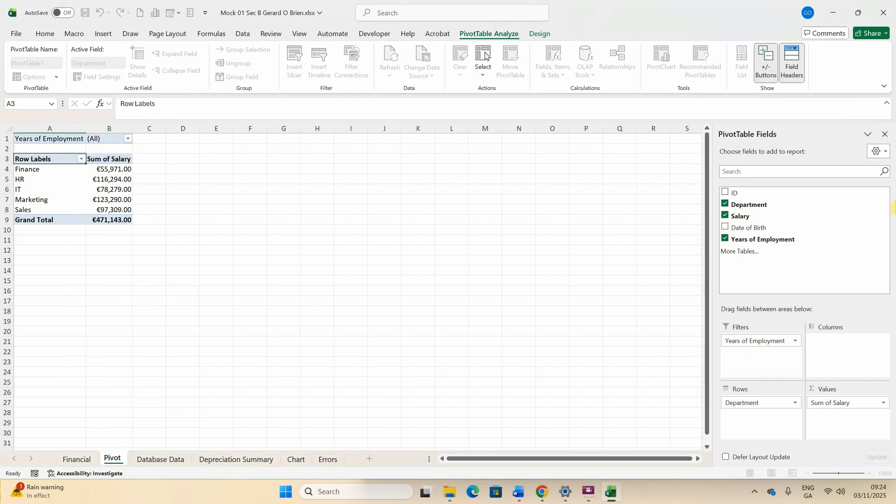
text( TB)
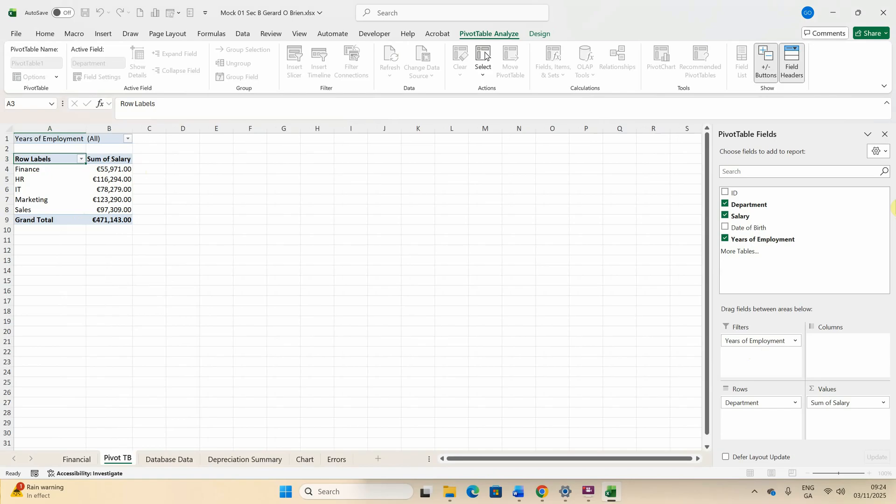
text(LE)
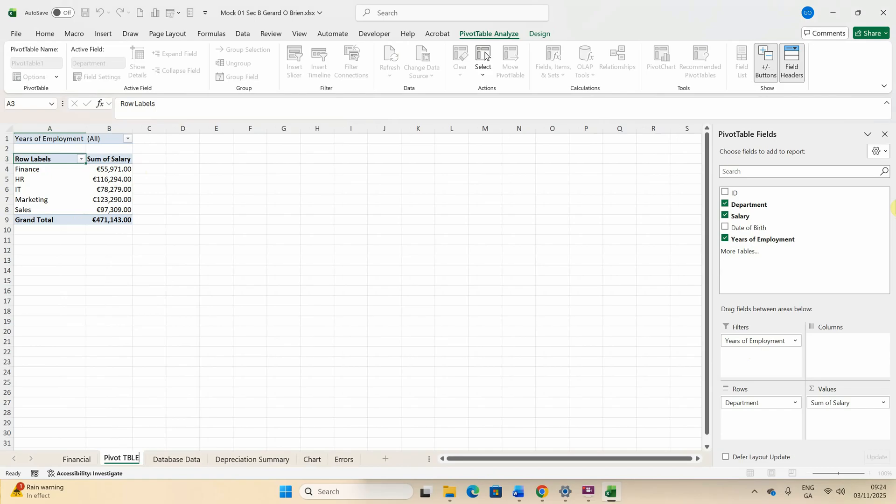
key(BackSpace)
key(BackSpace)
key(BackSpace)
key(BackSpace)
key(BackSpace)
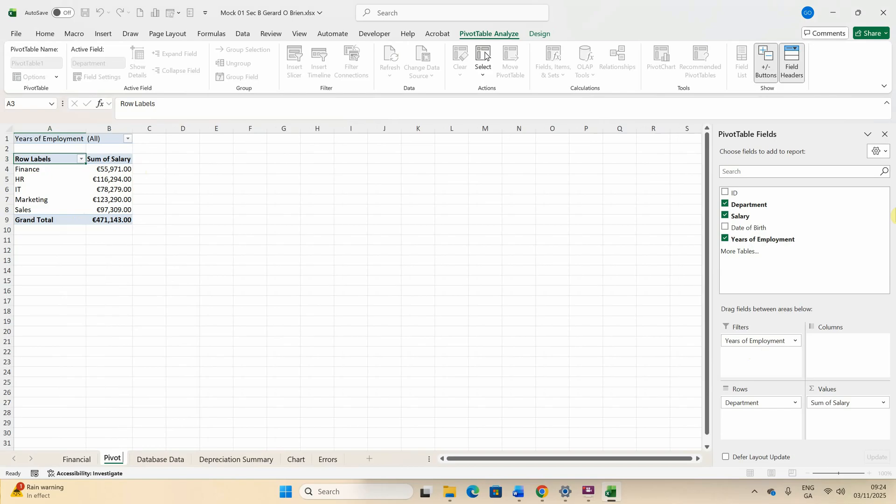
text(Tabl)
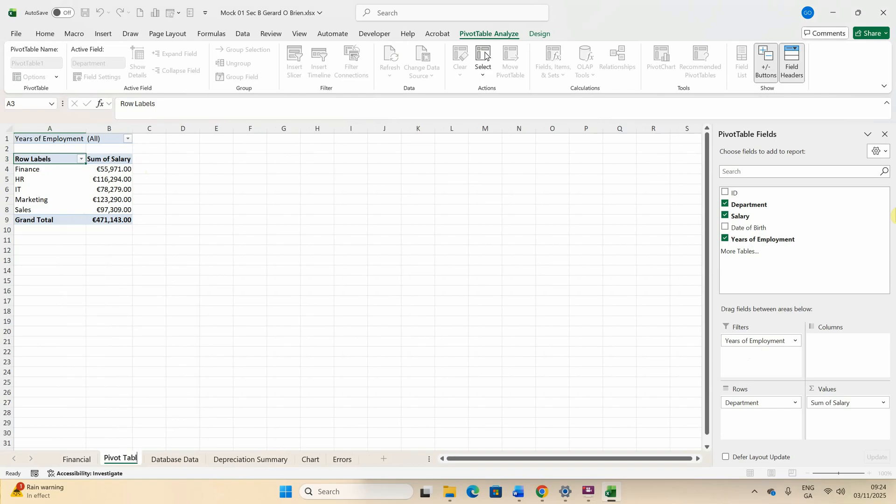
text(e)
key(Return)
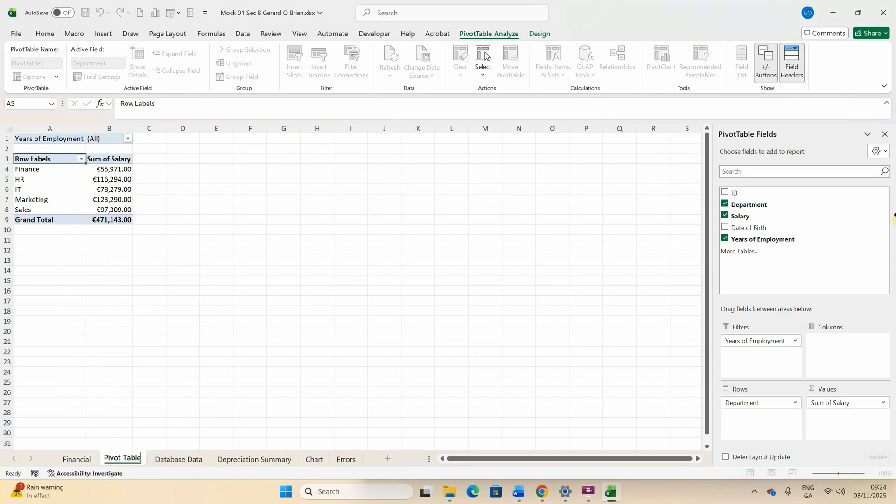
click(284, 230)
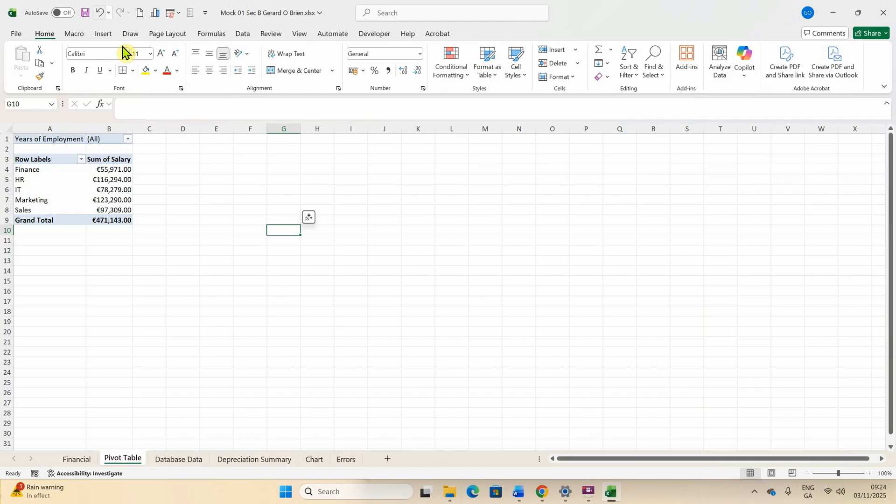
click(84, 13)
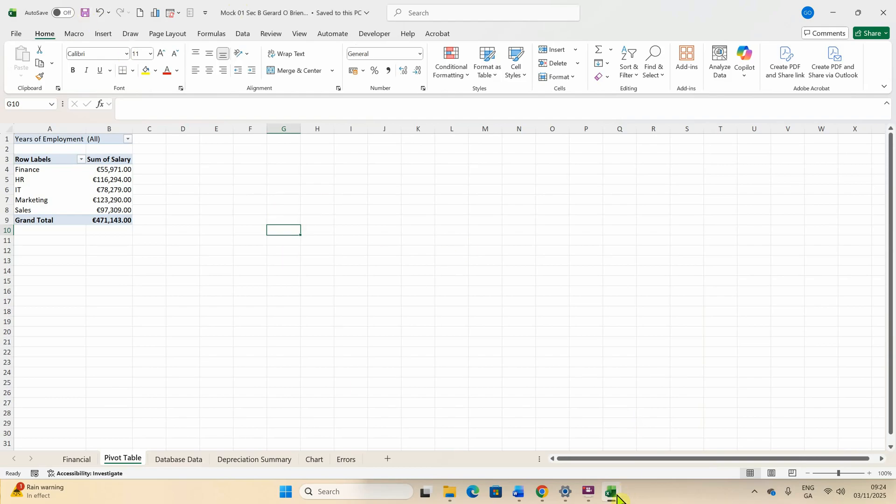
In the Word exam instructions, copy the phrase 'Comparison of Squads' from task 5
click(584, 495)
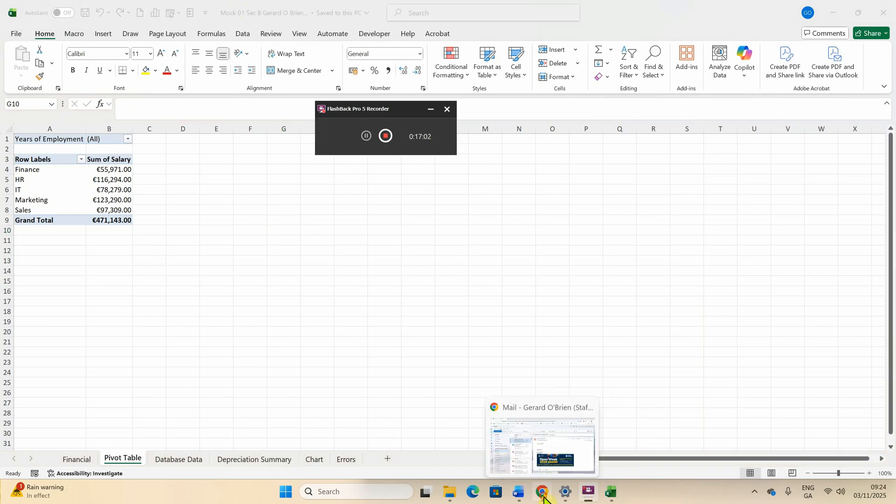
click(523, 418)
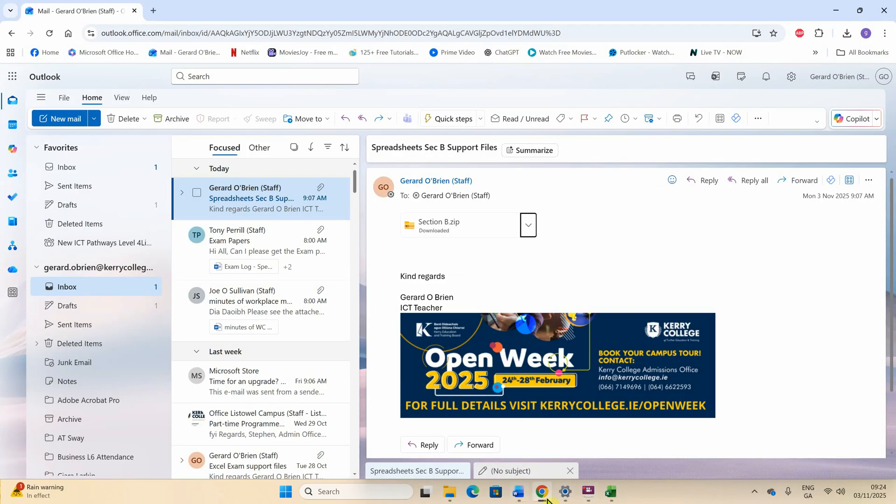
click(519, 493)
scroll(578, 351, down, 2)
scroll(578, 350, down, 3)
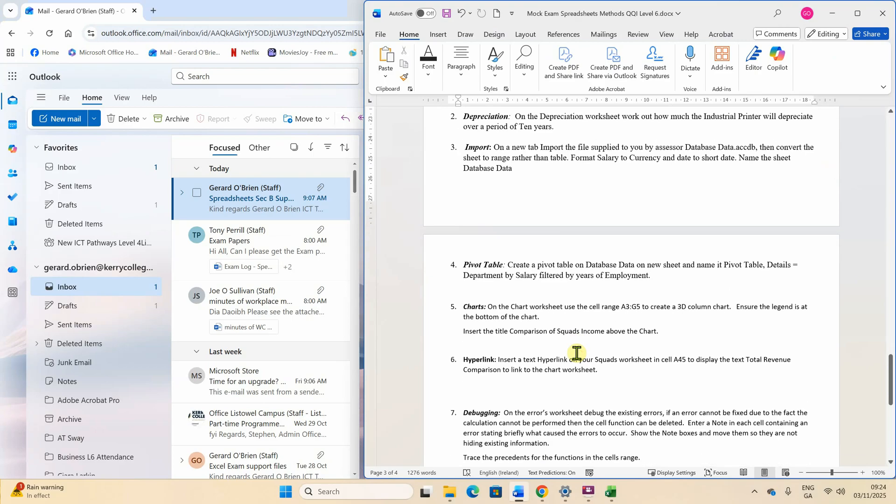
scroll(578, 349, down, 1)
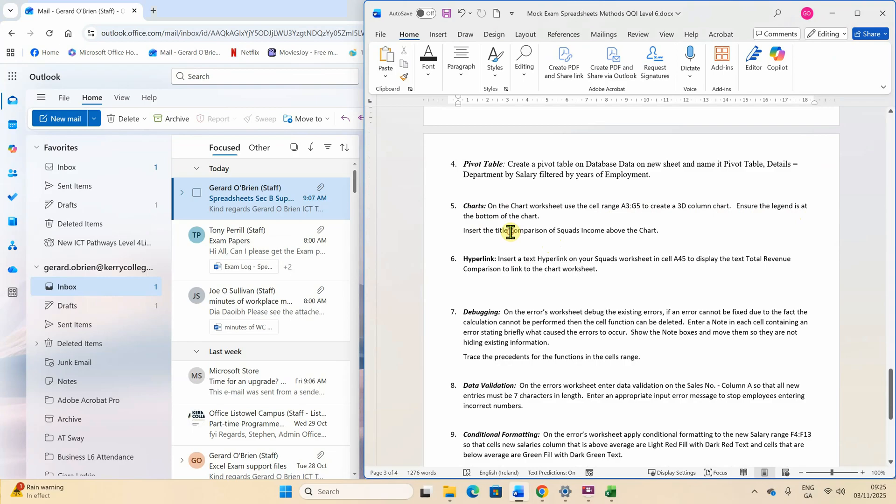
drag(511, 232, 569, 233)
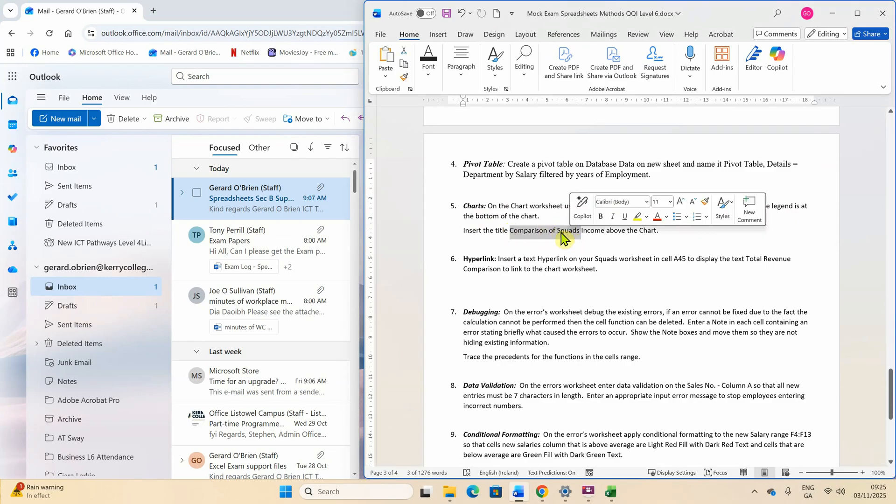
right_click(564, 237)
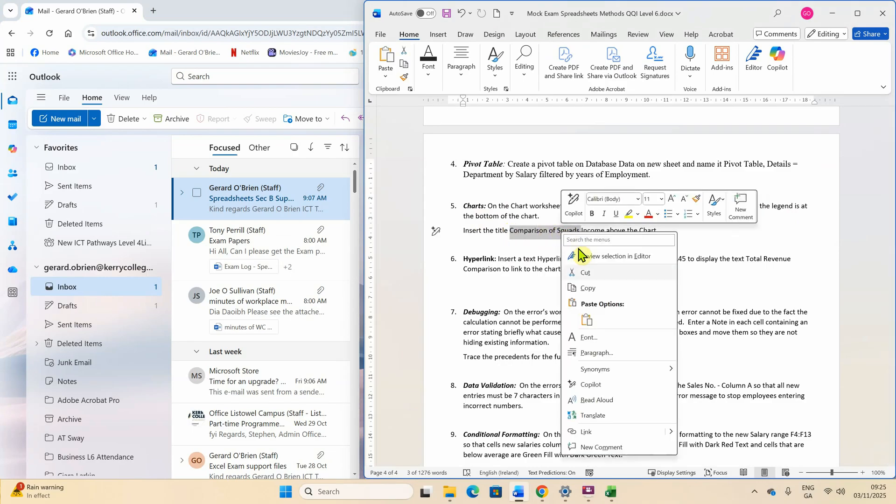
click(600, 287)
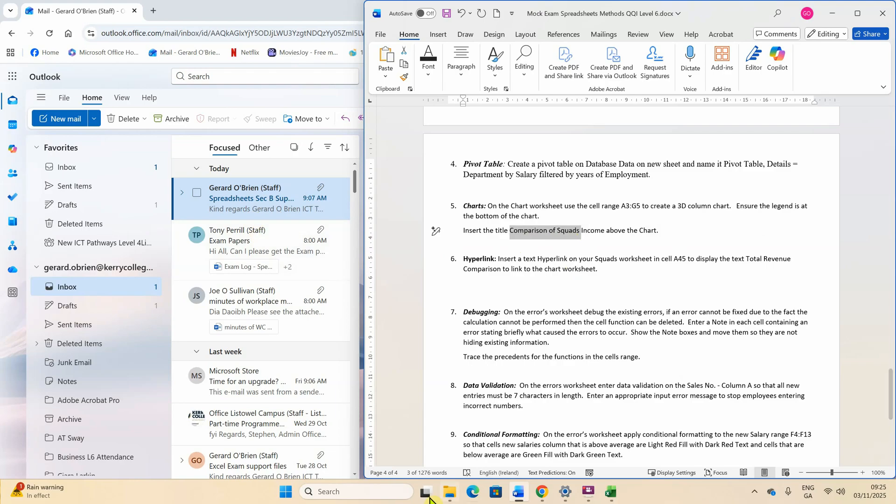
Insert a 3-D Clustered Column chart from A3:G5 on the Chart sheet
click(610, 497)
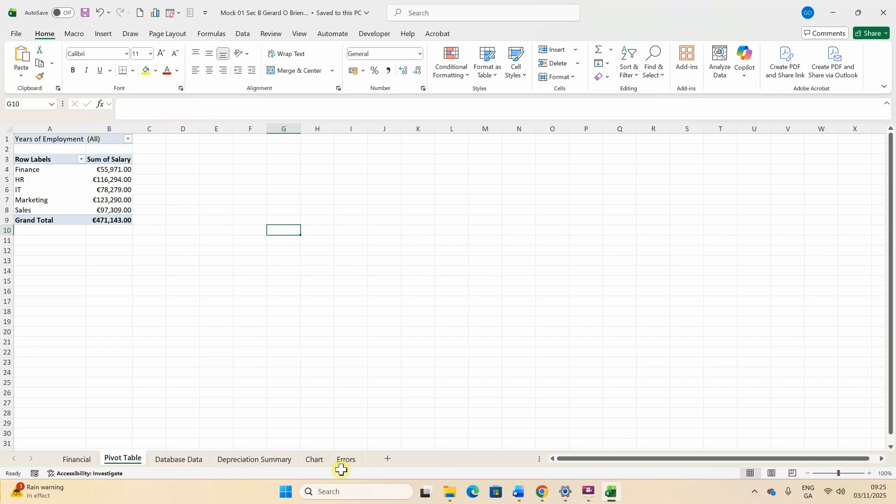
click(314, 461)
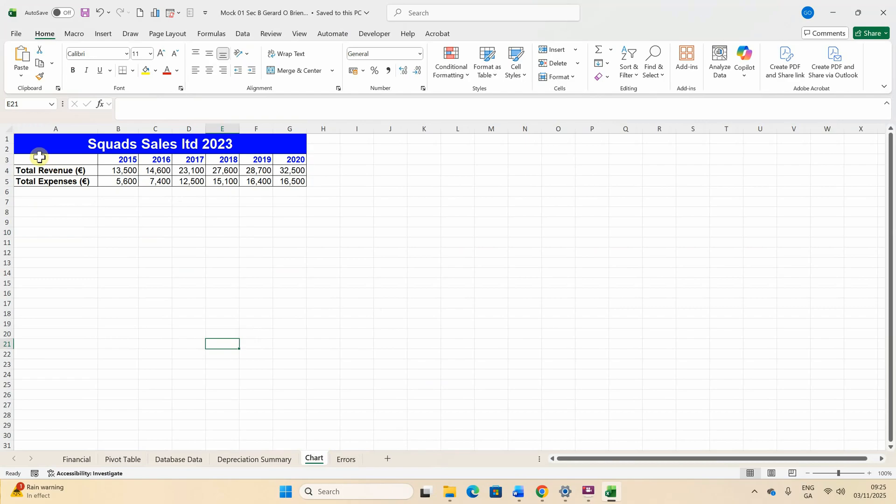
drag(40, 158, 292, 182)
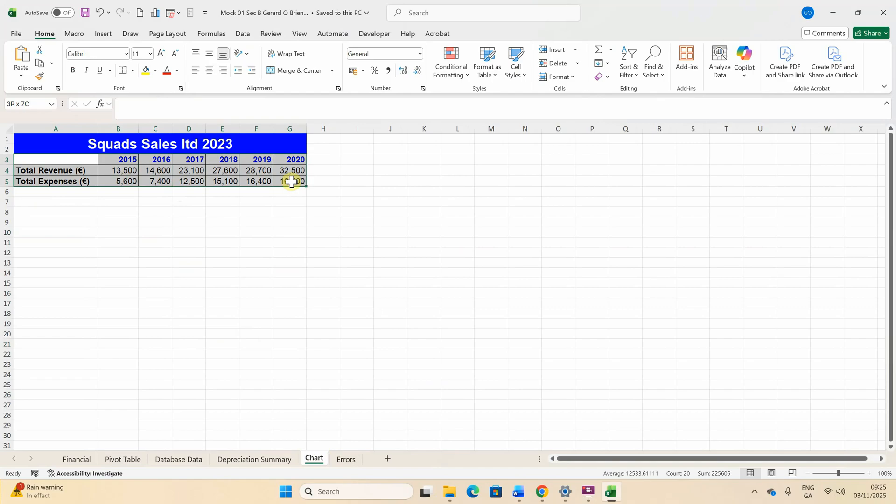
click(109, 35)
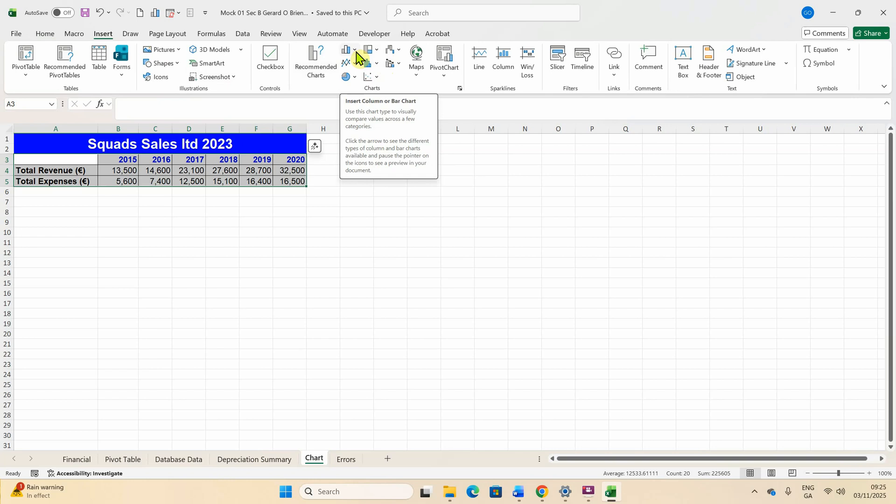
click(355, 50)
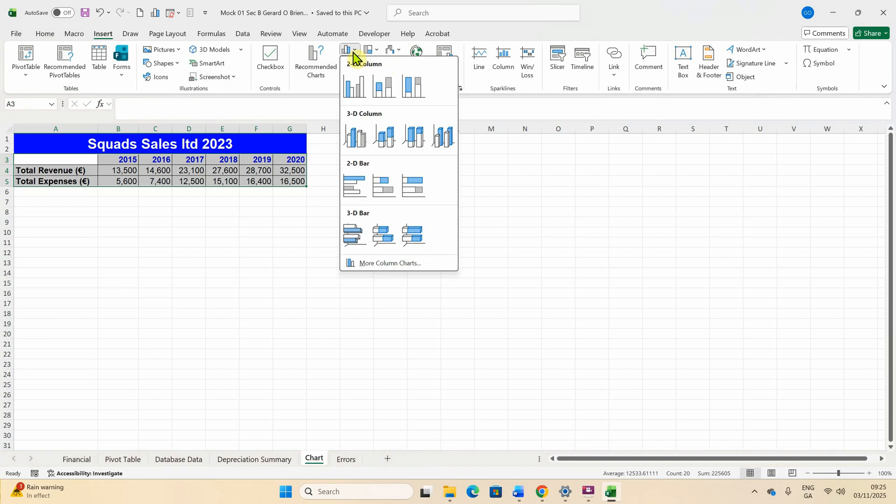
click(356, 137)
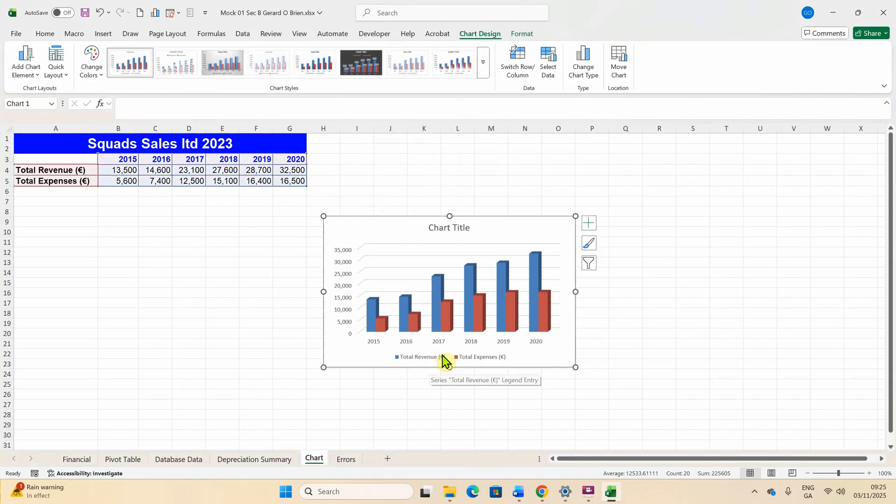
Replace the placeholder chart title with the pasted 'Comparison of Squads'
click(460, 229)
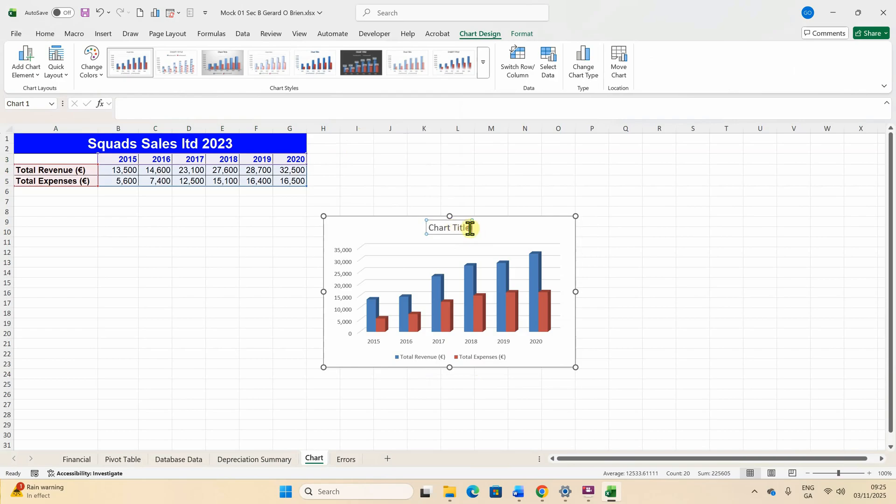
triple_click(470, 228)
right_click(437, 235)
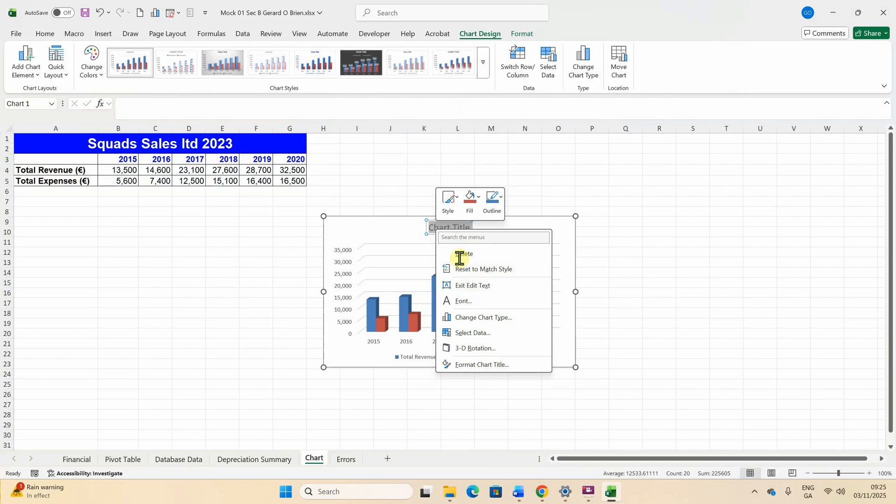
click(440, 228)
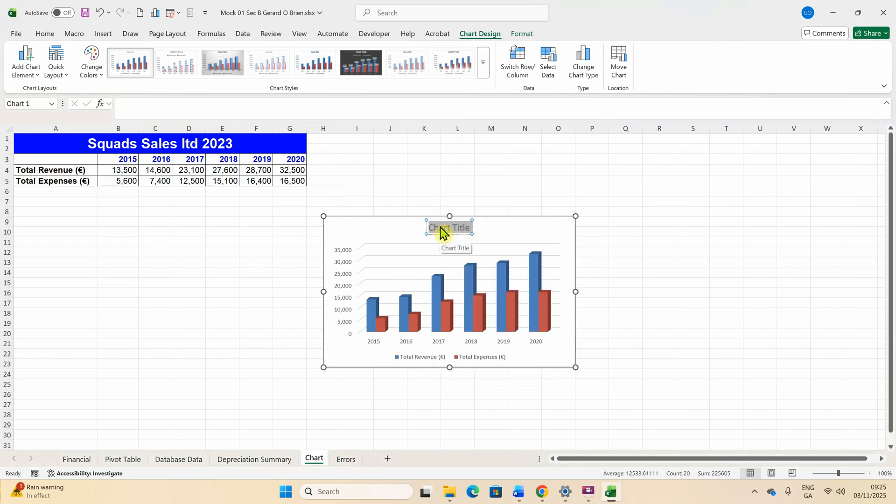
key(ctrl+v)
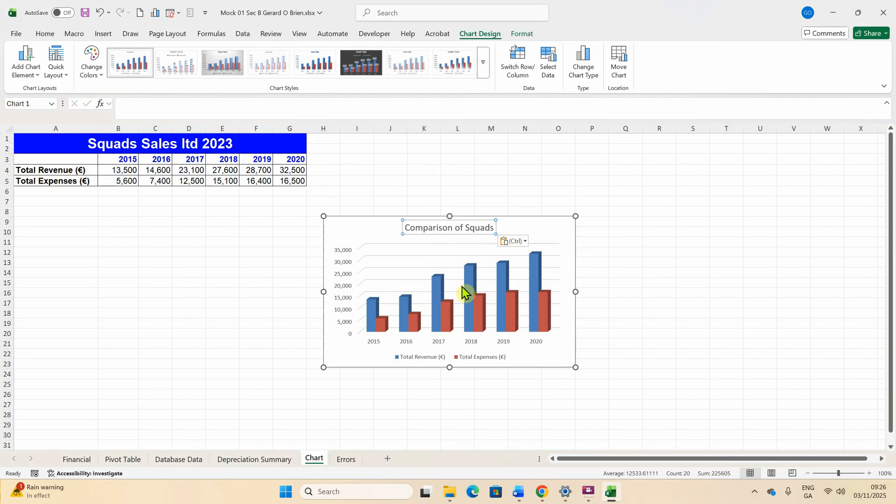
click(670, 283)
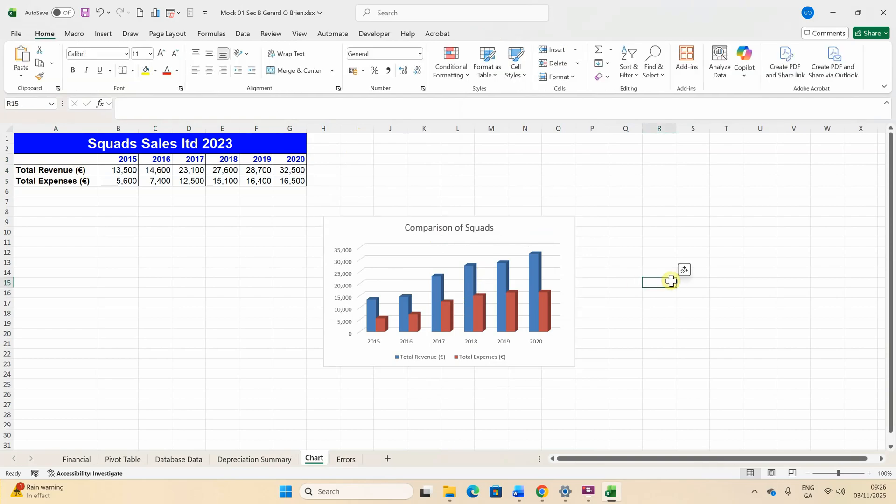
Review the exam task in Word, then save the workbook containing the chart
mouse_move(554, 496)
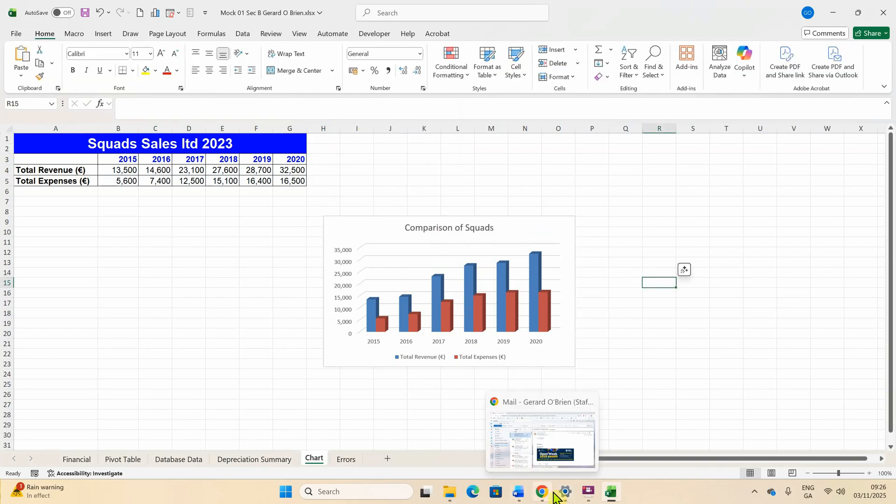
mouse_move(520, 499)
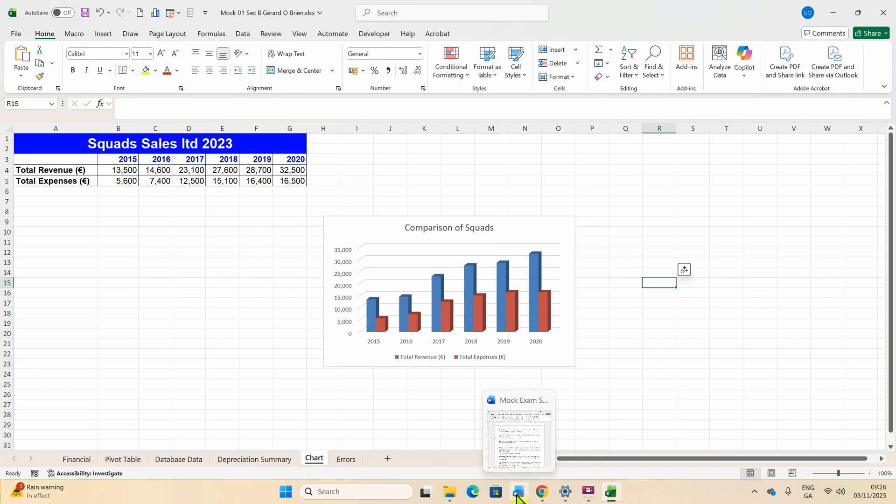
mouse_move(589, 500)
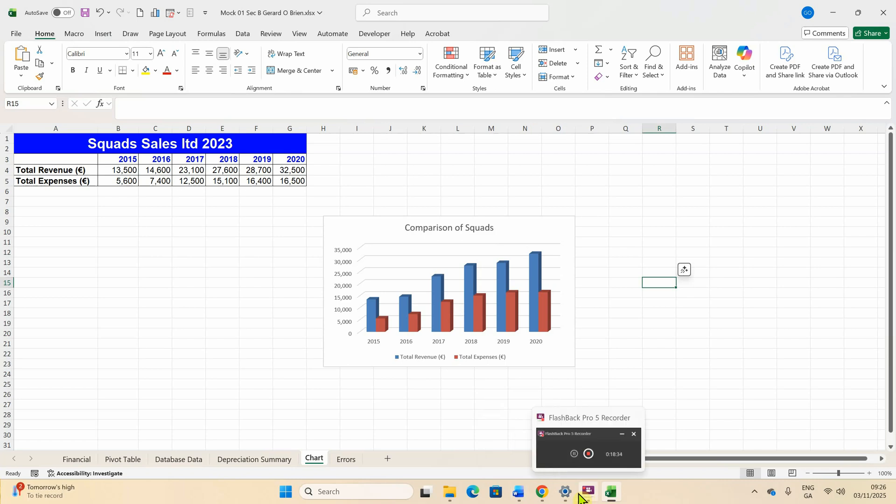
click(519, 444)
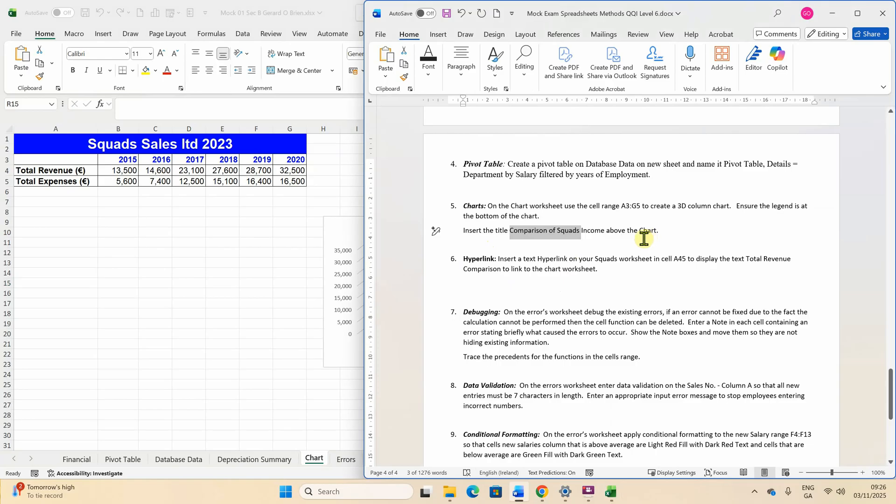
click(266, 280)
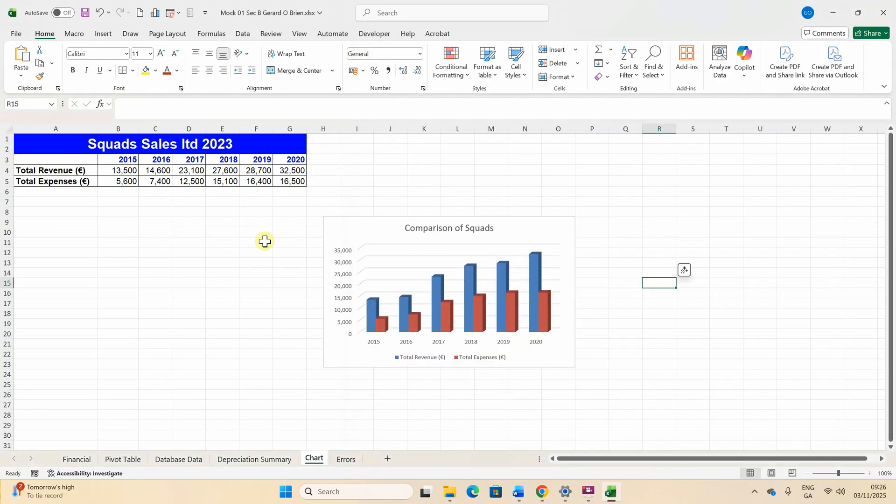
click(85, 14)
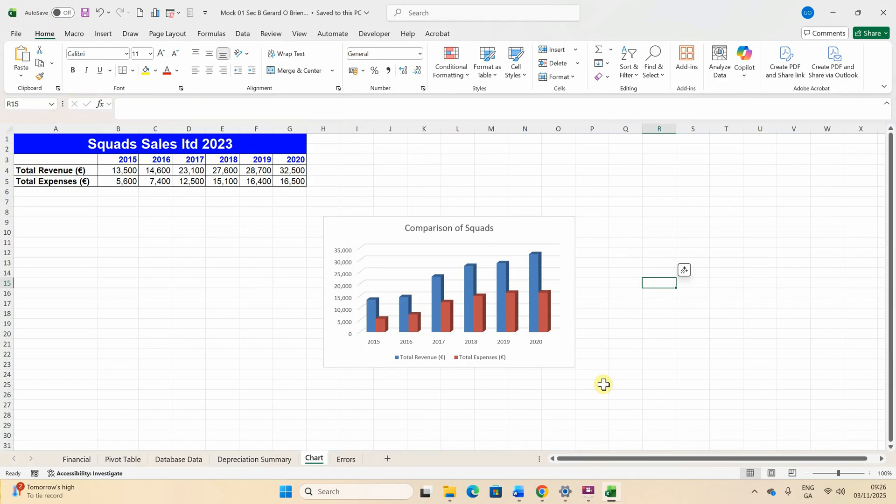
click(567, 493)
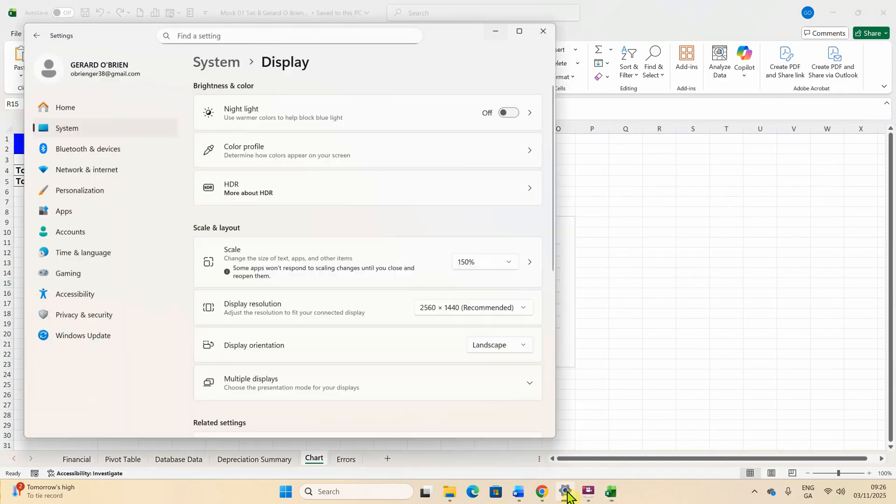
click(643, 425)
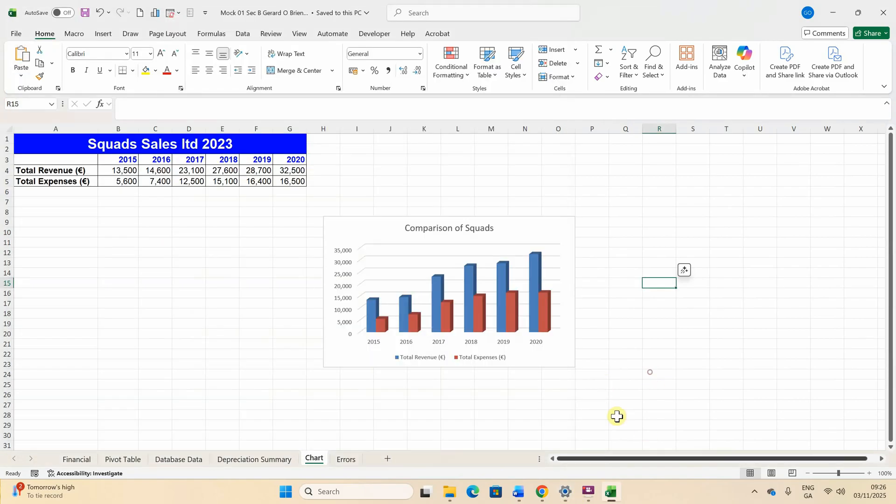
click(588, 492)
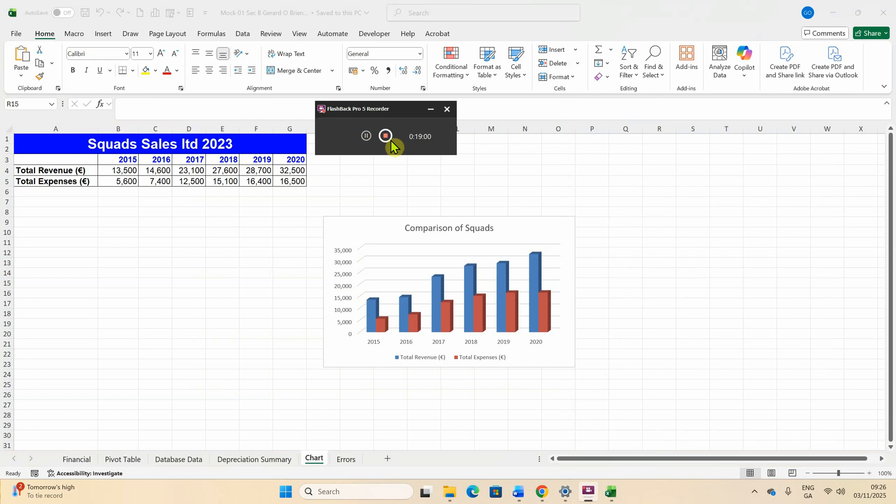